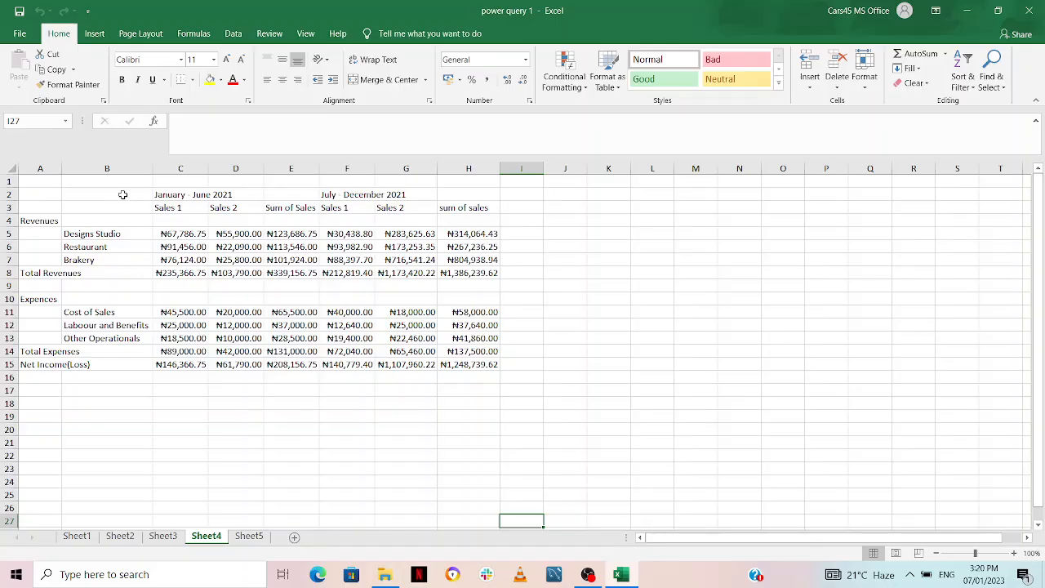
# - Load the range A1:H15 on Sheet4 into Power Query as a table without headers
pyautogui.moveTo(38, 182); pyautogui.dragTo(469, 364)
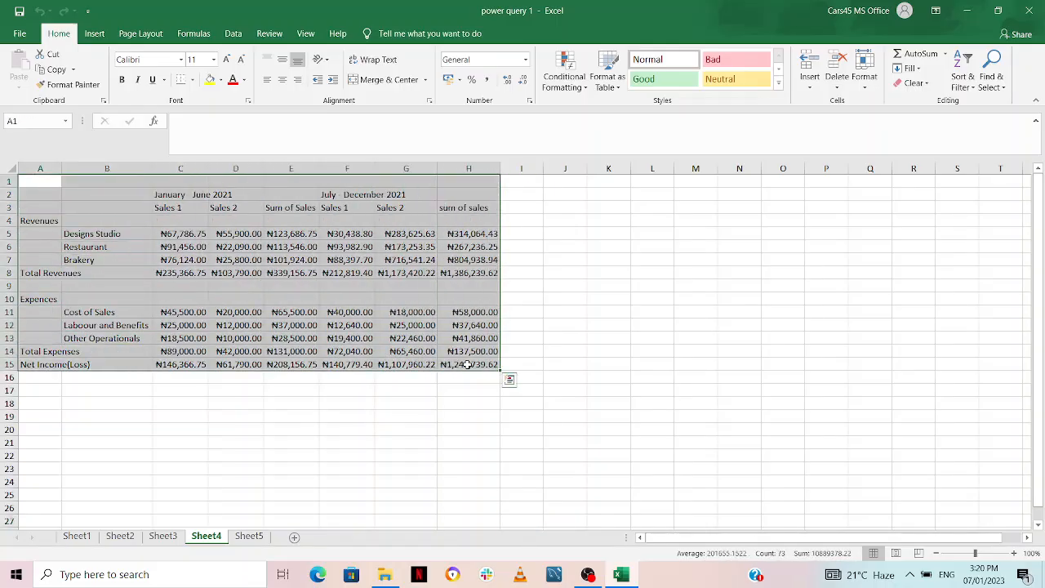
pyautogui.click(234, 33)
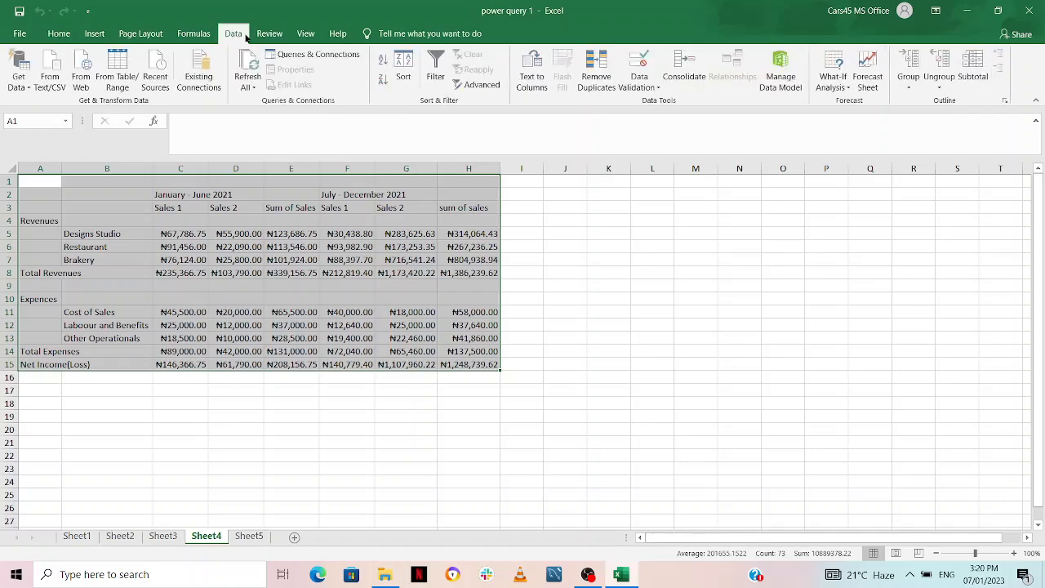
pyautogui.click(119, 77)
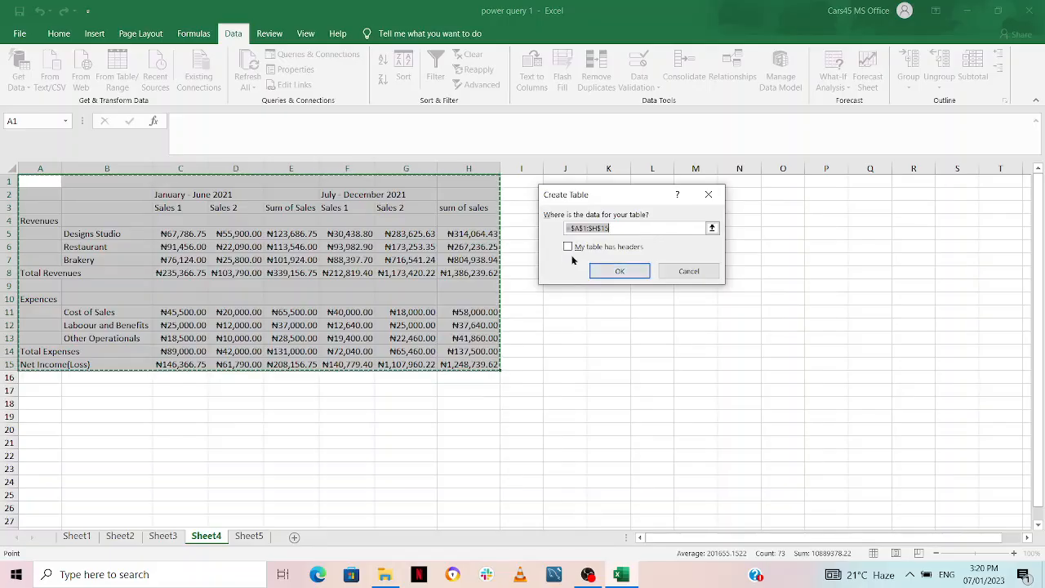
pyautogui.click(620, 270)
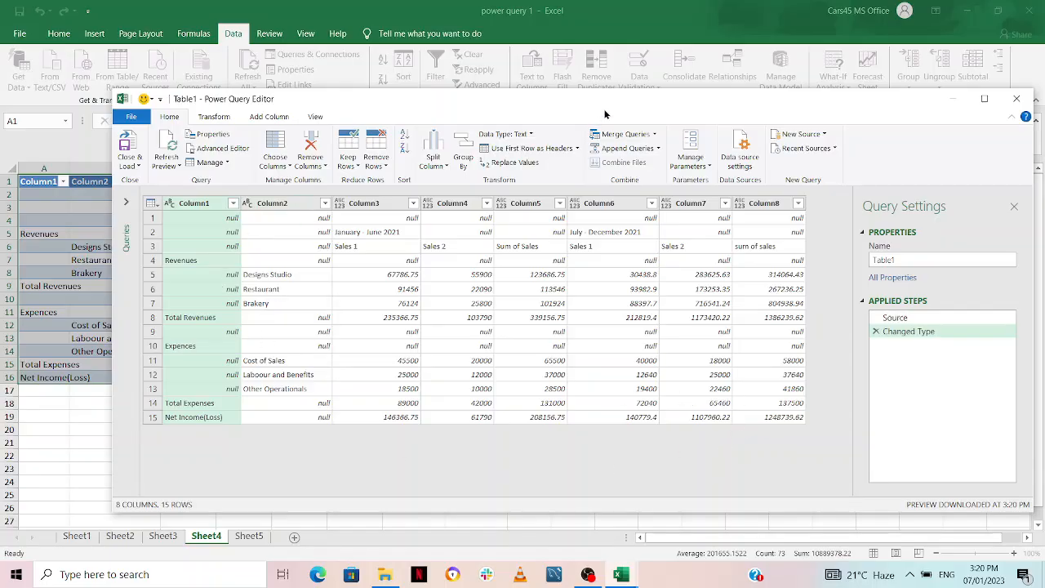
# - Fill the Revenues and Expences category labels down through the empty cells of Column1
pyautogui.moveTo(602, 105); pyautogui.dragTo(689, 259)
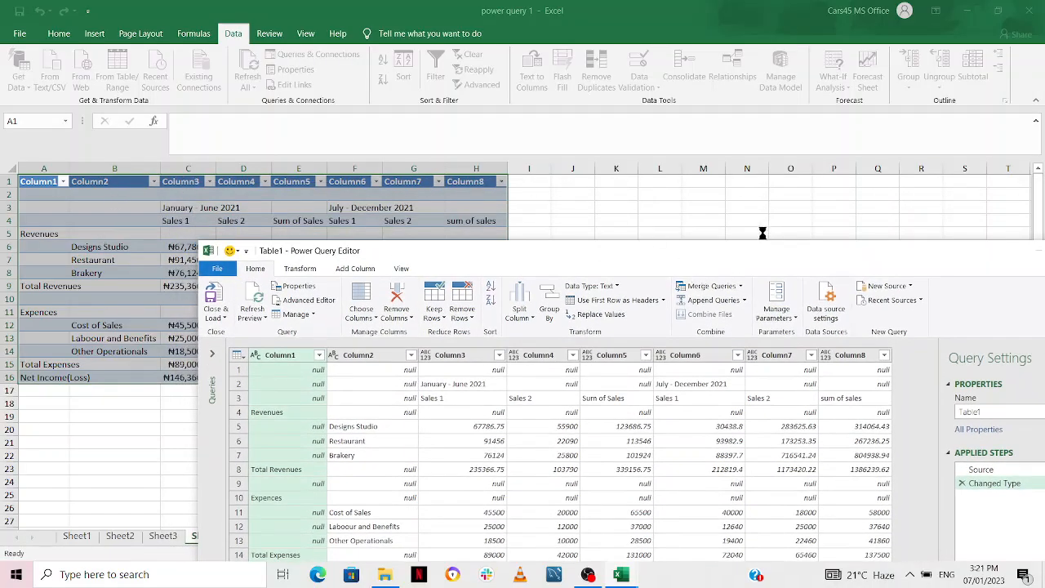
pyautogui.moveTo(738, 258); pyautogui.dragTo(613, 56)
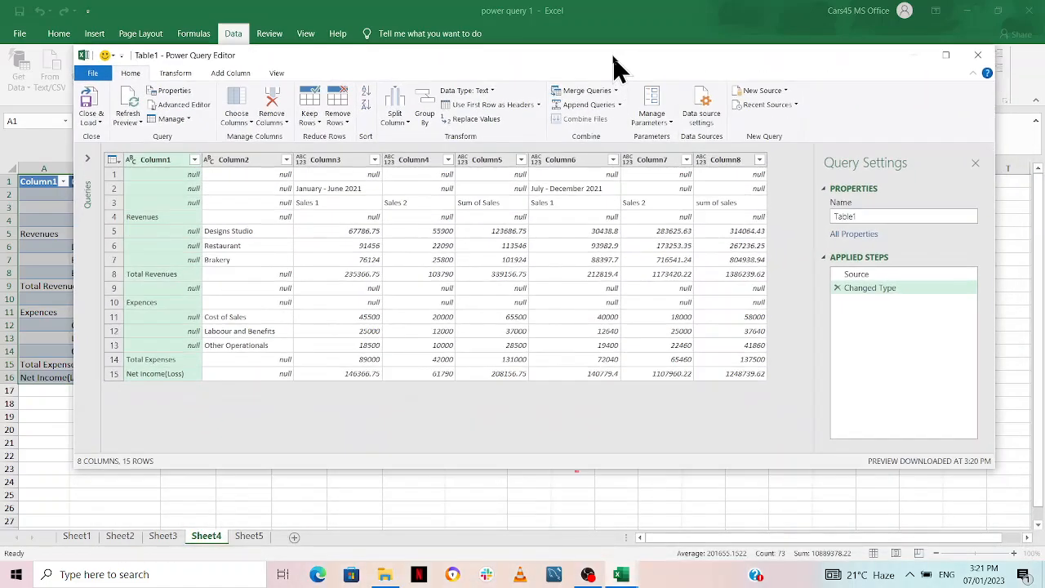
pyautogui.click(178, 75)
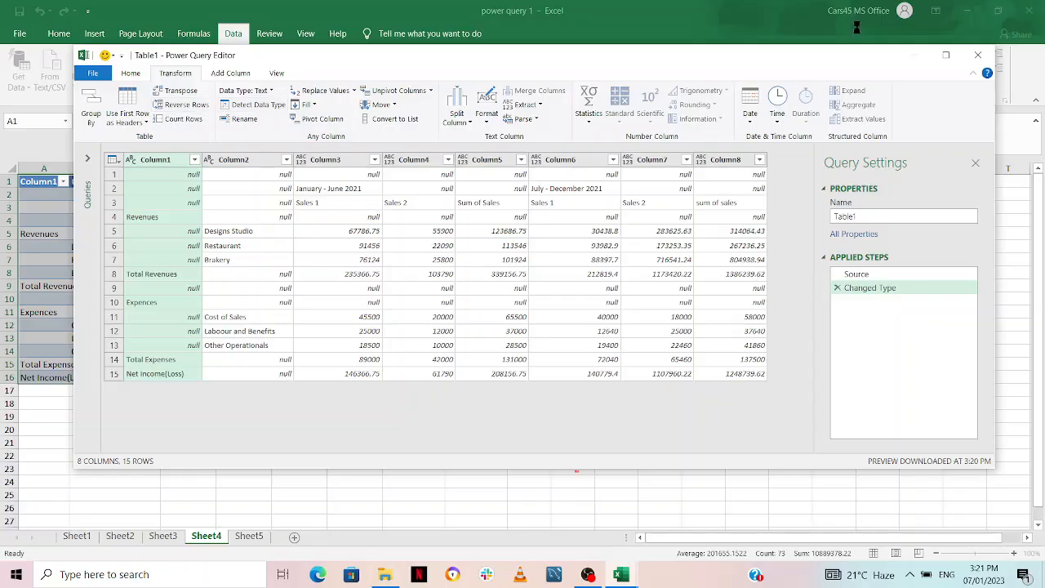
pyautogui.click(311, 105)
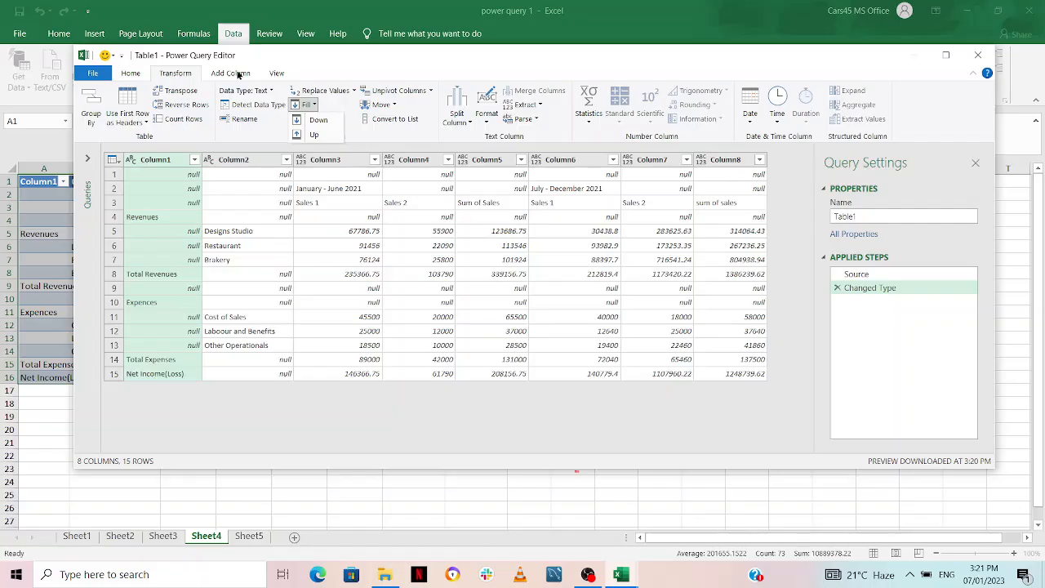
pyautogui.click(317, 121)
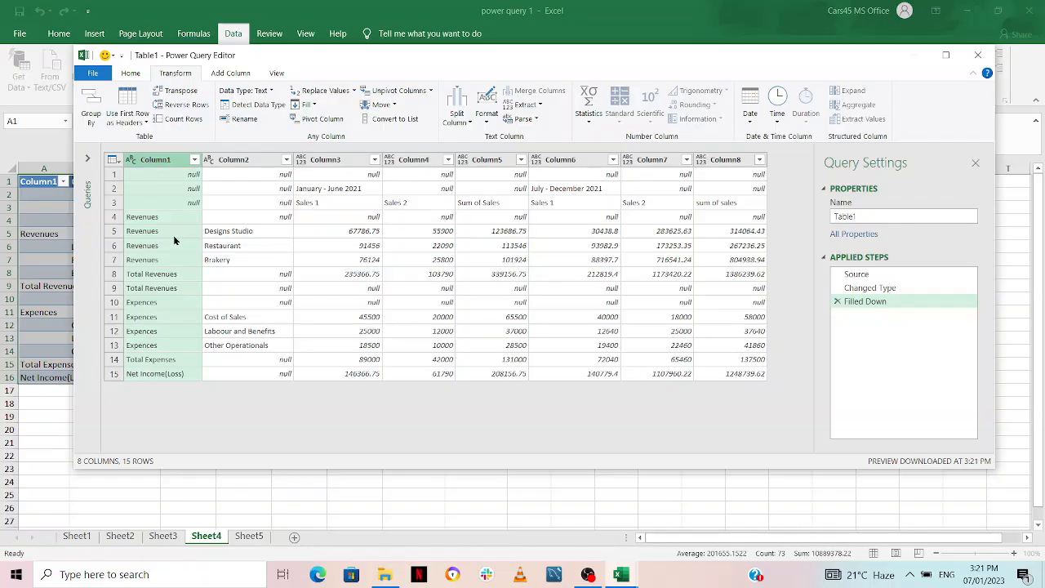
# - Filter Column1 to exclude the Net Income(Loss), Total Expenses and Total Revenues rows
pyautogui.click(195, 159)
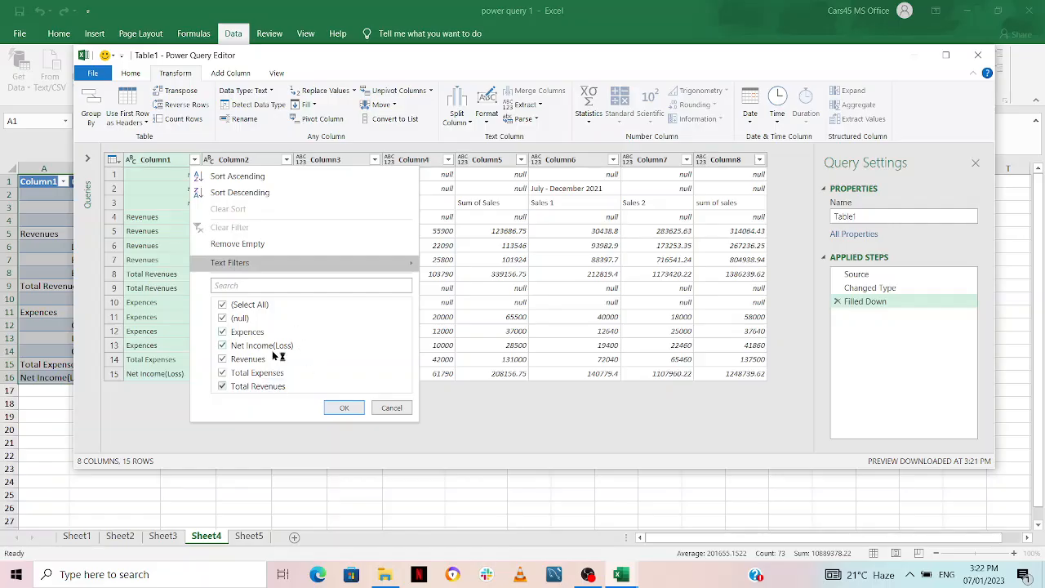
pyautogui.click(228, 347)
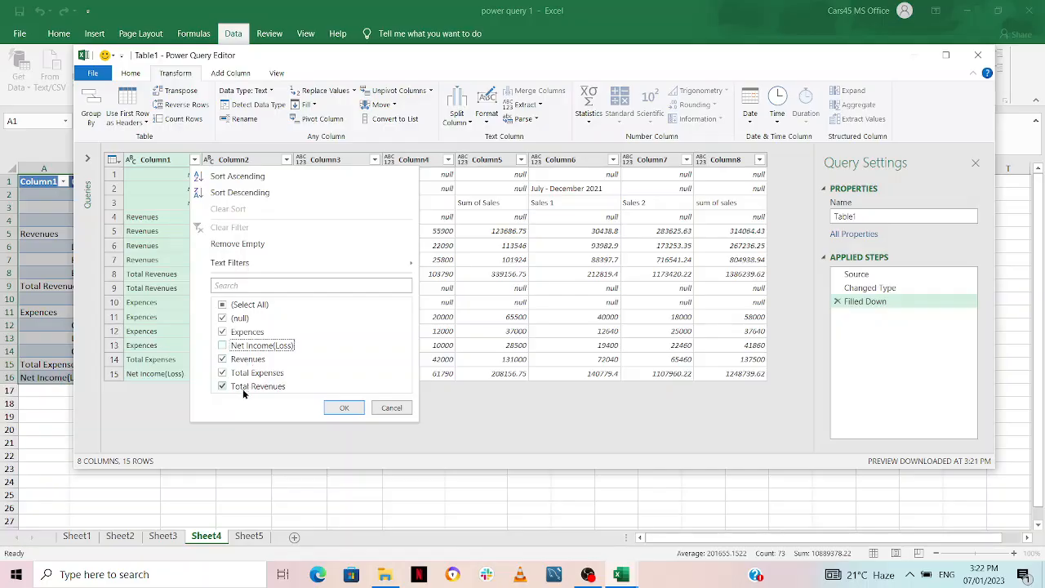
pyautogui.click(221, 373)
pyautogui.click(221, 385)
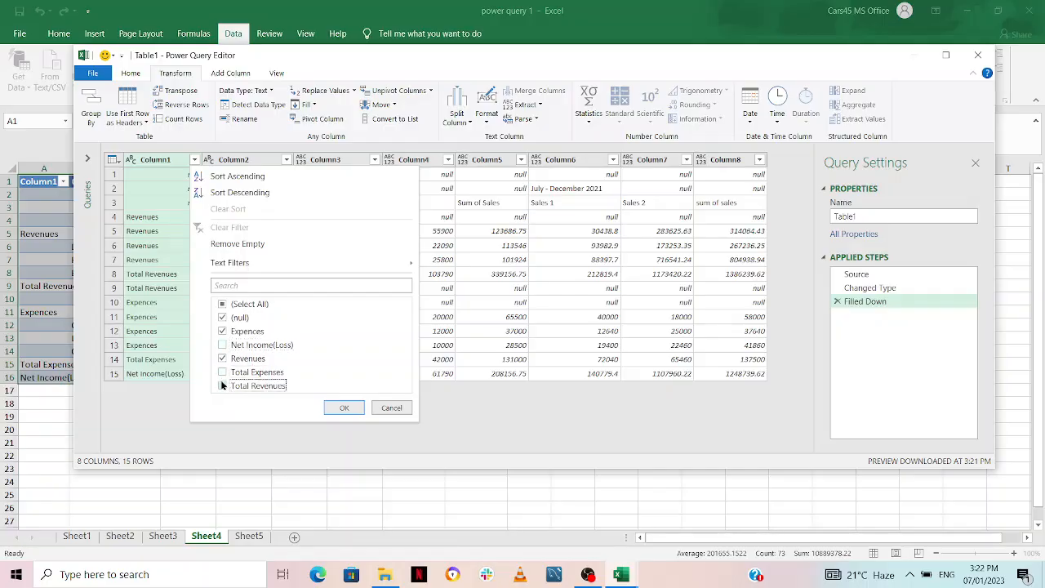
pyautogui.click(343, 407)
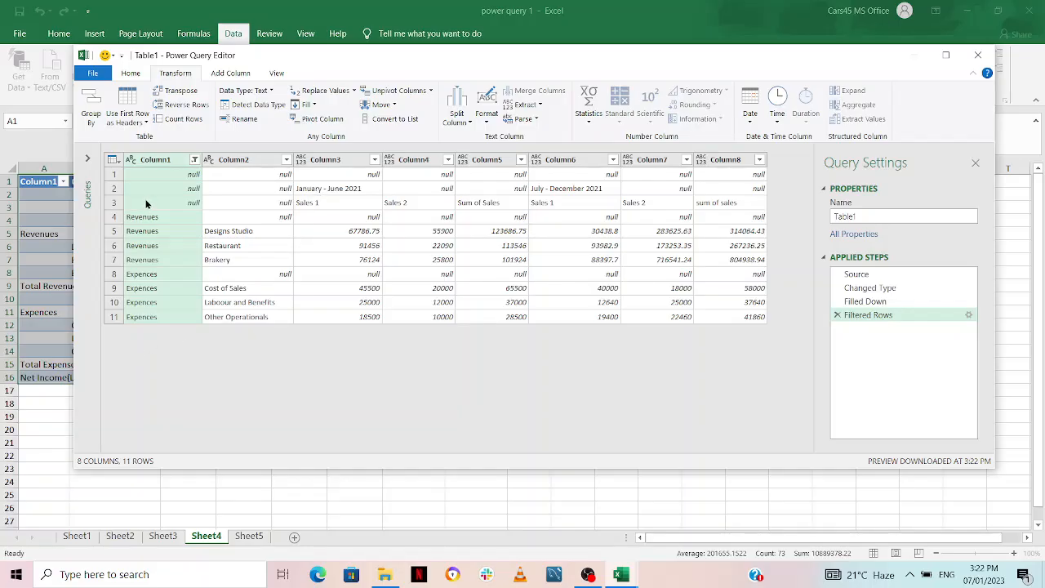
# - Transpose the table and remove the empty Column1
pyautogui.click(178, 90)
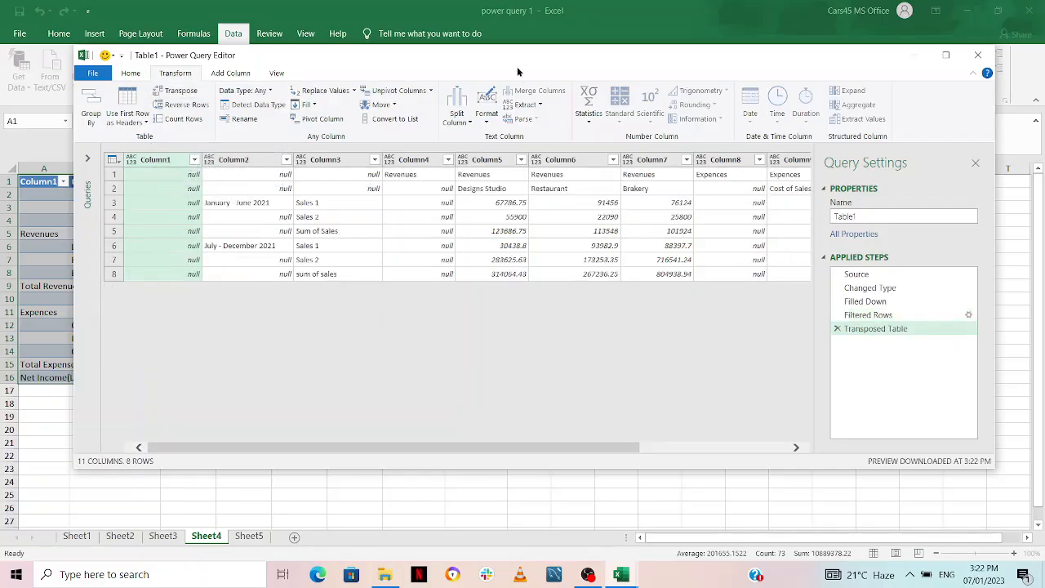
pyautogui.moveTo(519, 65); pyautogui.dragTo(547, 265)
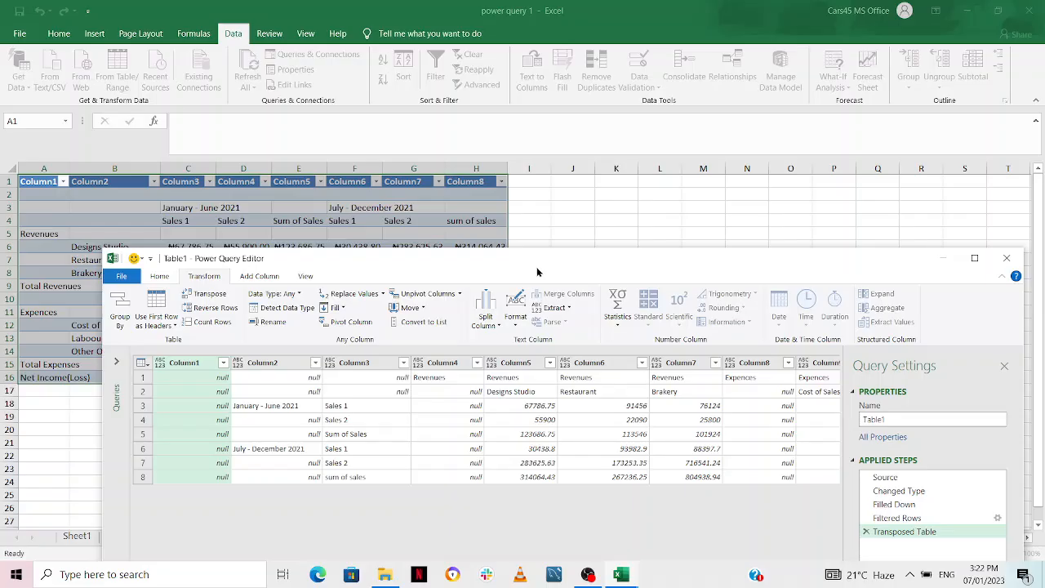
pyautogui.moveTo(537, 271); pyautogui.dragTo(453, 114)
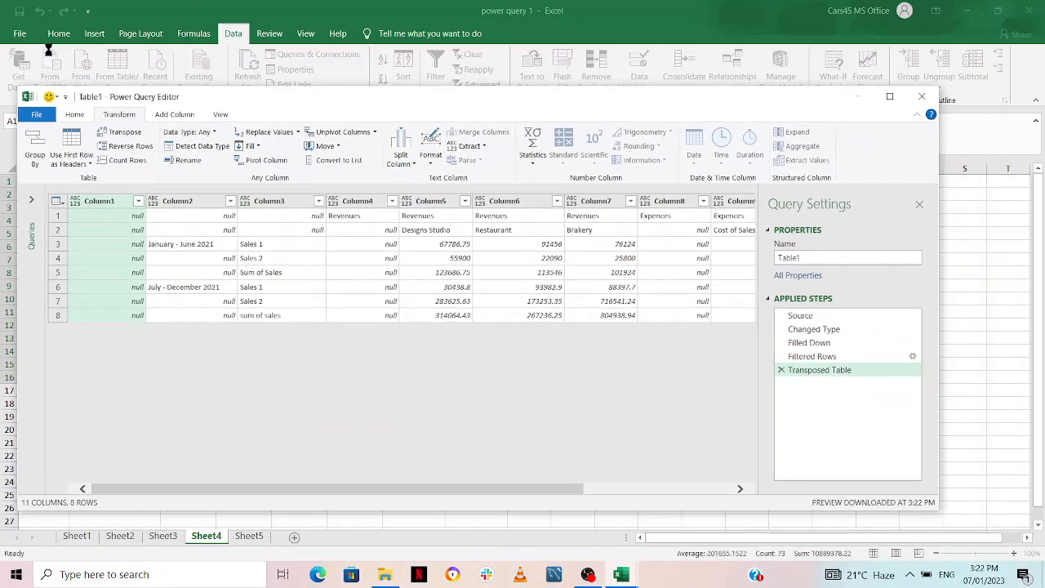
pyautogui.rightClick(102, 202)
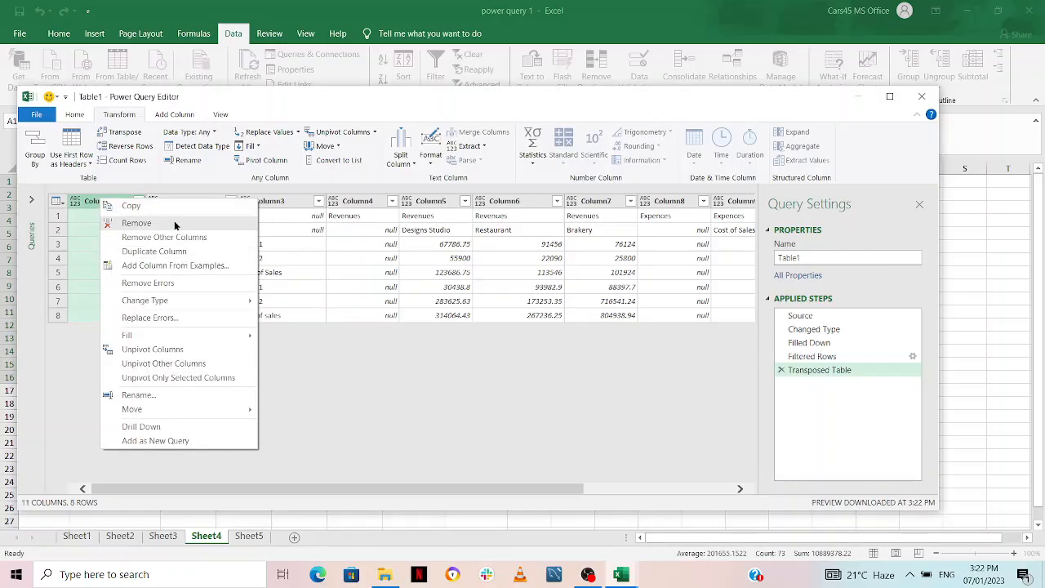
pyautogui.click(174, 222)
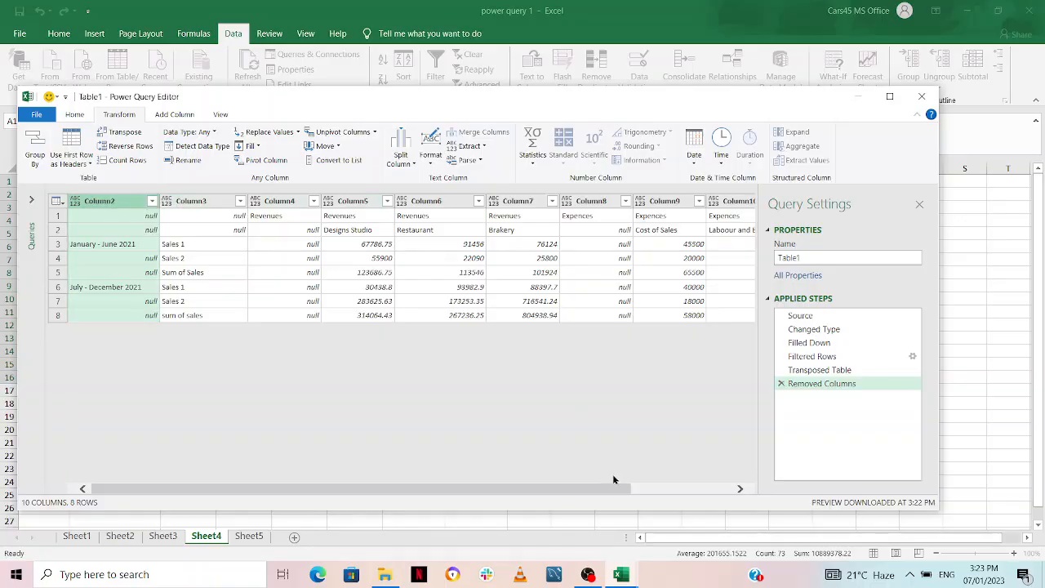
# - Remove Column4 and Column8, the Revenues and Expences columns that hold no figures
pyautogui.moveTo(608, 487); pyautogui.dragTo(638, 483)
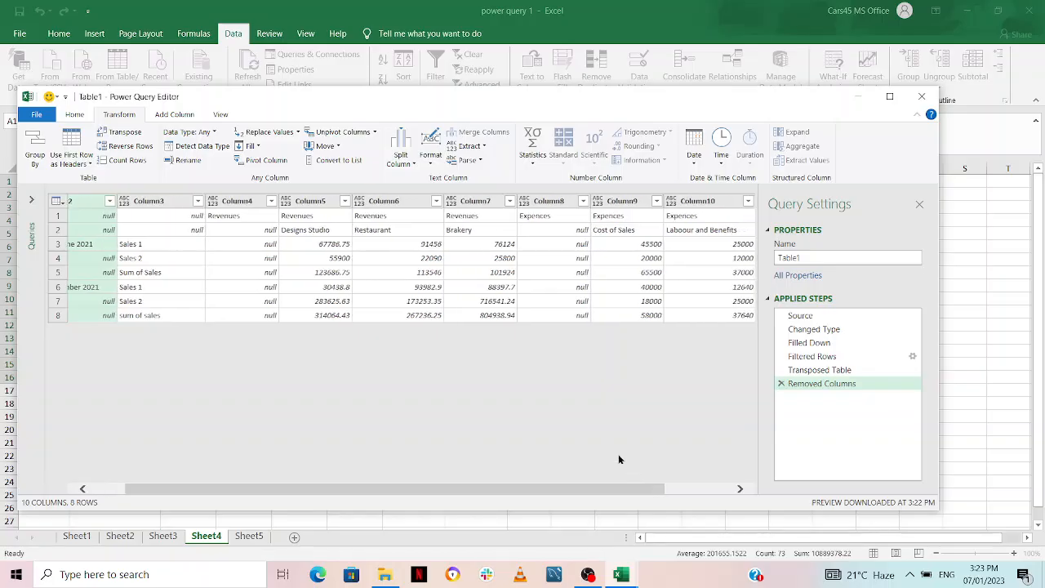
pyautogui.click(234, 204)
pyautogui.rightClick(236, 200)
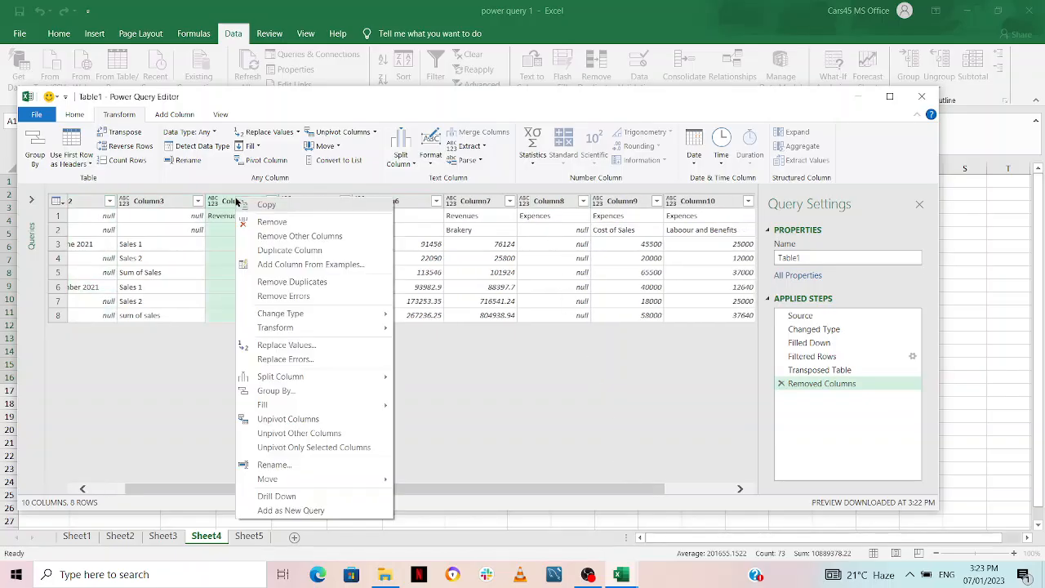
pyautogui.click(271, 222)
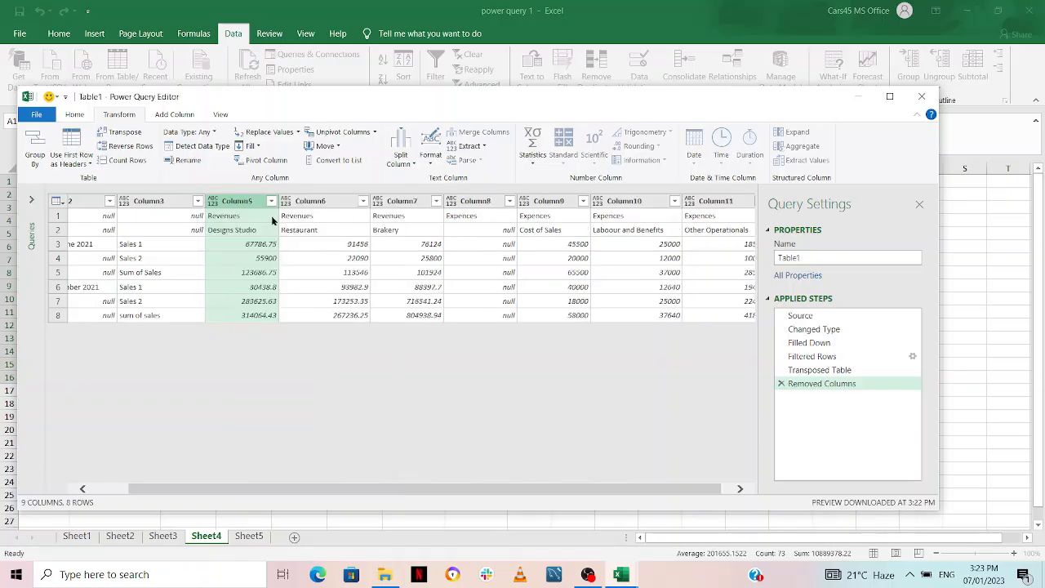
pyautogui.click(478, 203)
pyautogui.rightClick(478, 203)
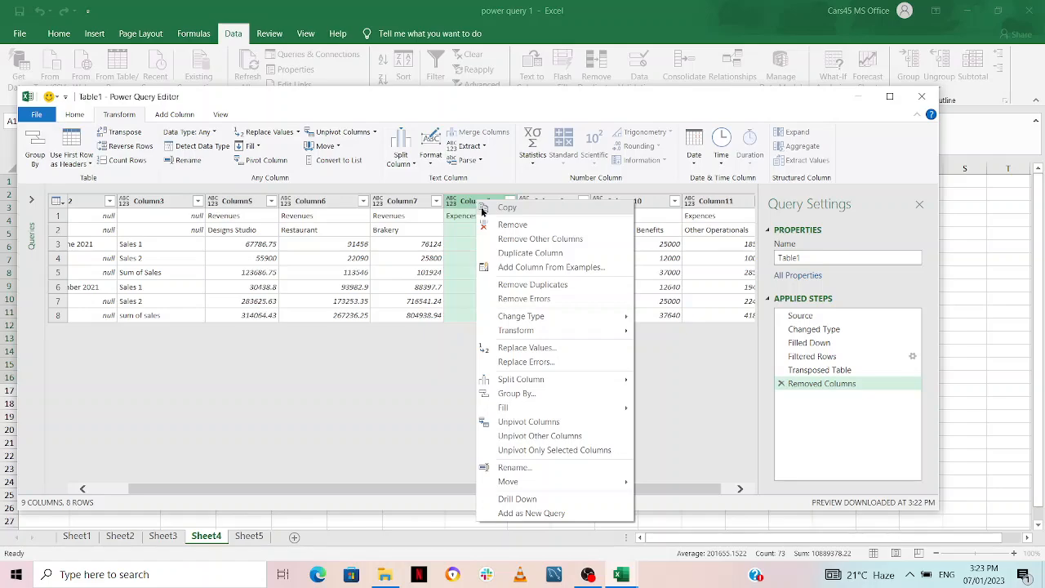
pyautogui.click(514, 223)
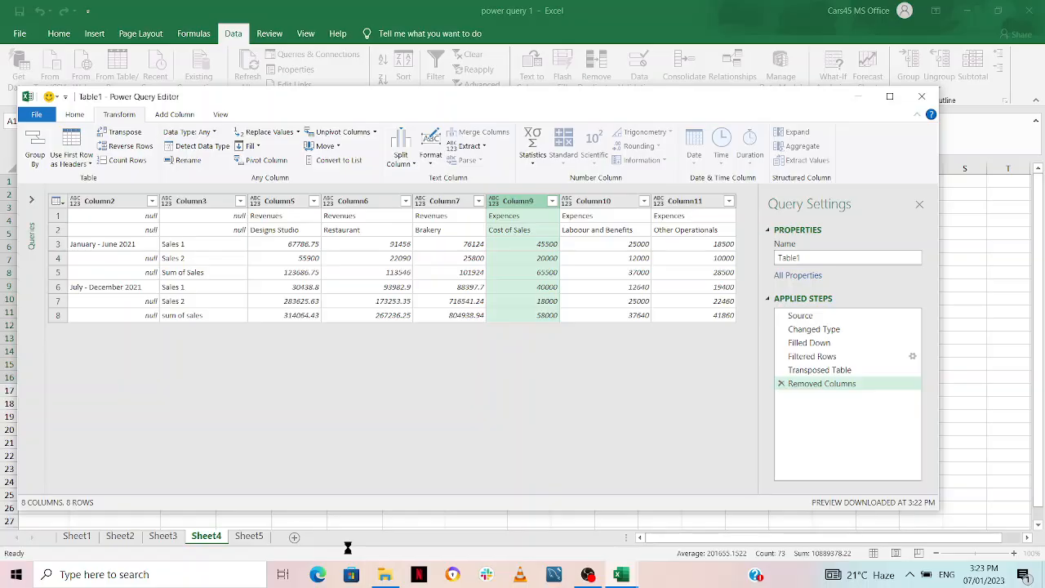
# - Fill the half-year period labels down through the empty cells of Column2
pyautogui.click(102, 205)
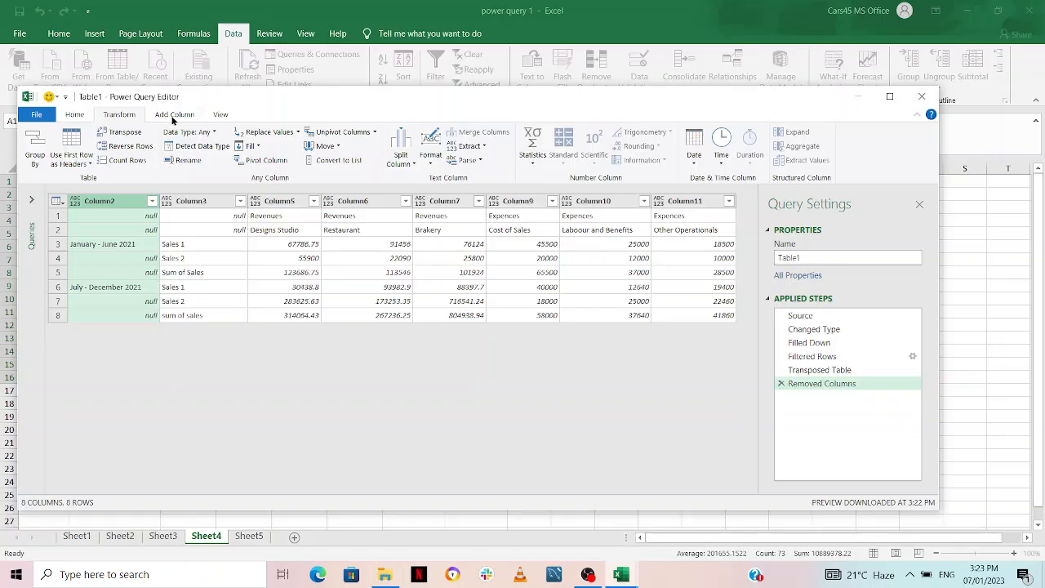
pyautogui.click(258, 146)
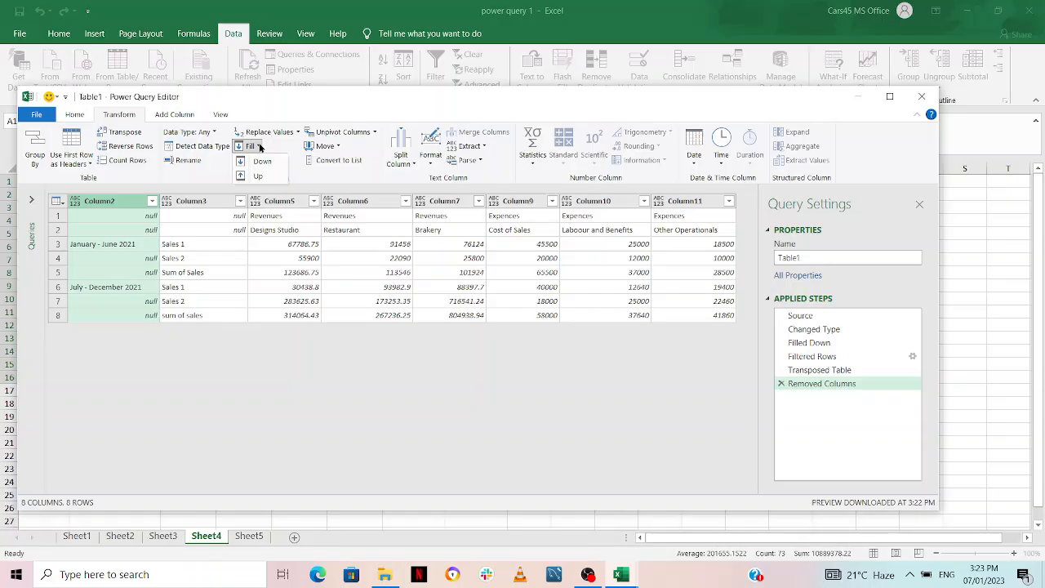
pyautogui.click(262, 161)
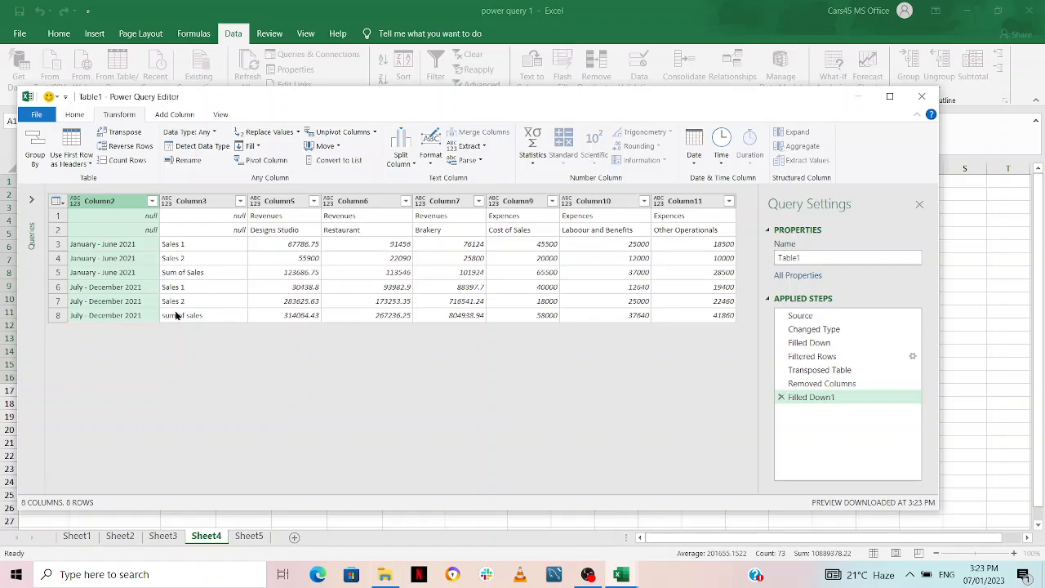
# - Filter Column3 to exclude both the "sum of sales" and "Sum of Sales" rows
pyautogui.click(240, 204)
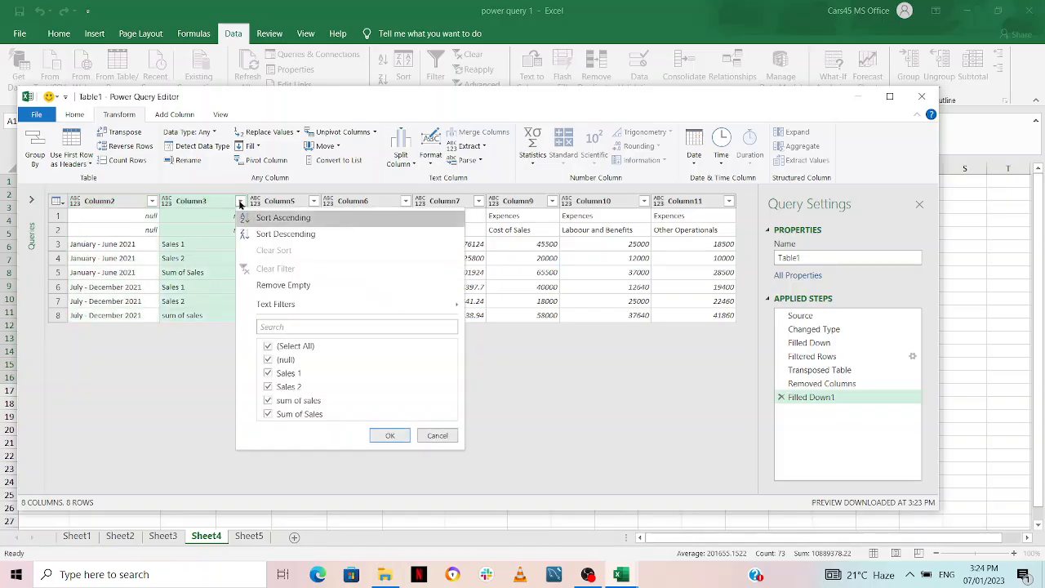
pyautogui.click(268, 400)
pyautogui.click(268, 413)
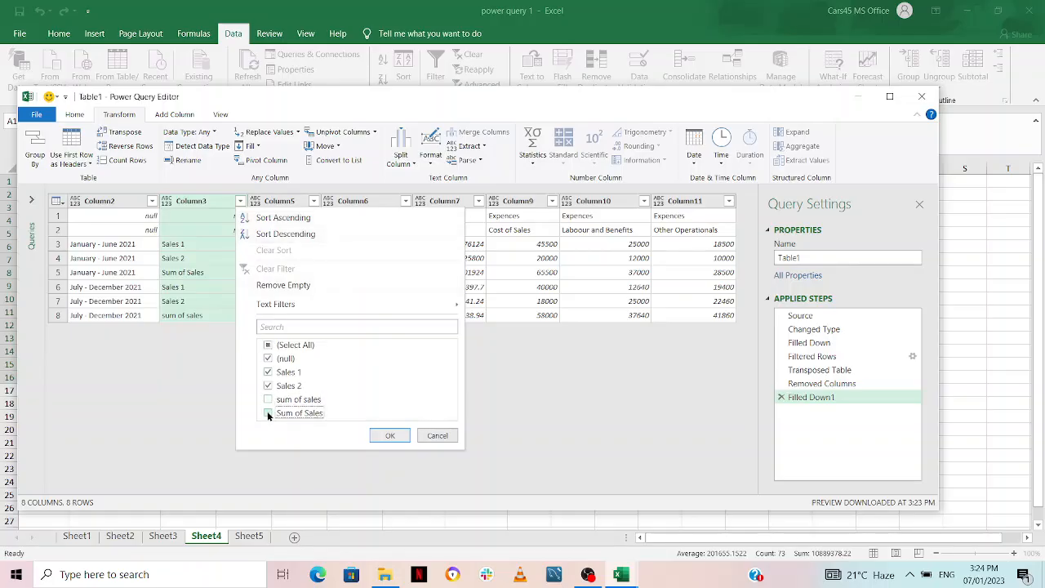
pyautogui.click(384, 437)
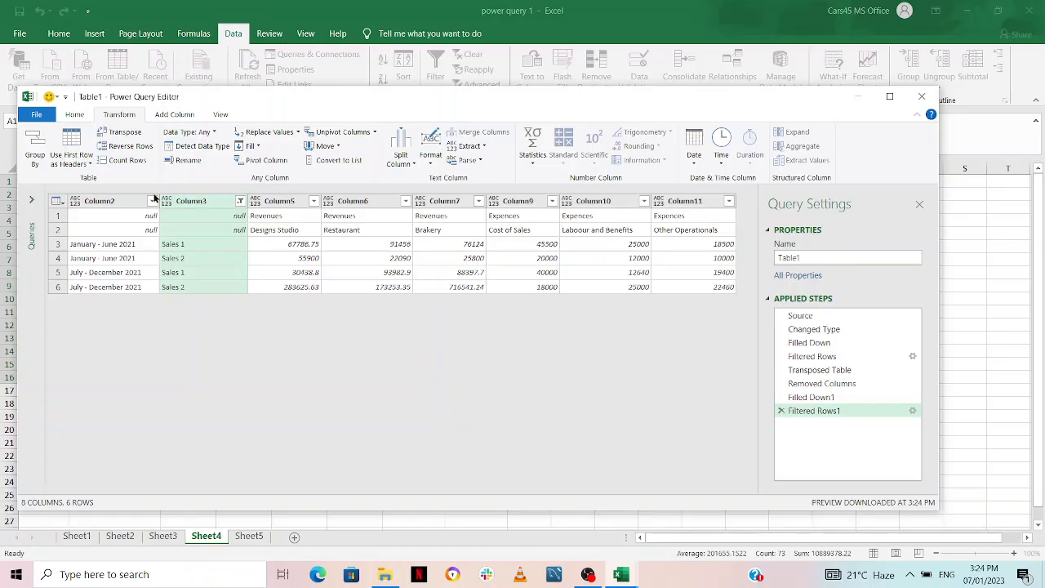
# - Merge Column2 and Column3 into one column named Merged, using a comma as the separator
pyautogui.click(126, 199)
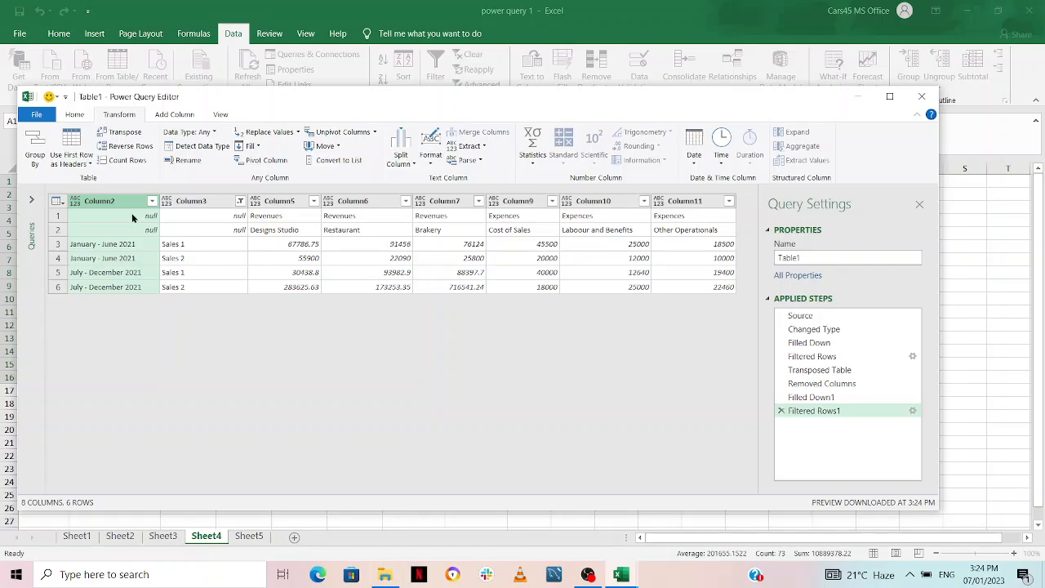
pyautogui.moveTo(362, 108); pyautogui.dragTo(505, 260)
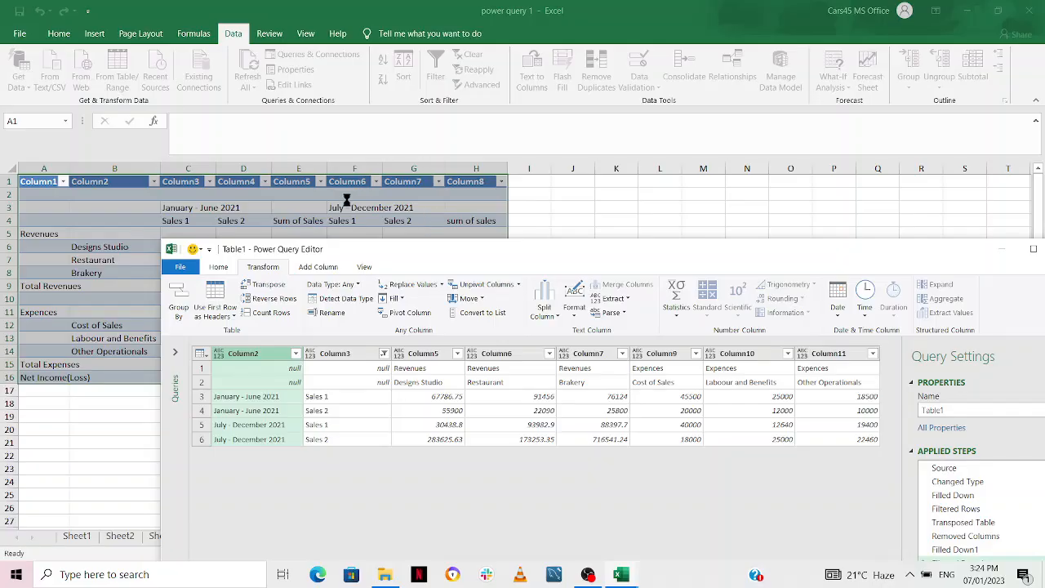
pyautogui.moveTo(452, 257); pyautogui.dragTo(359, 54)
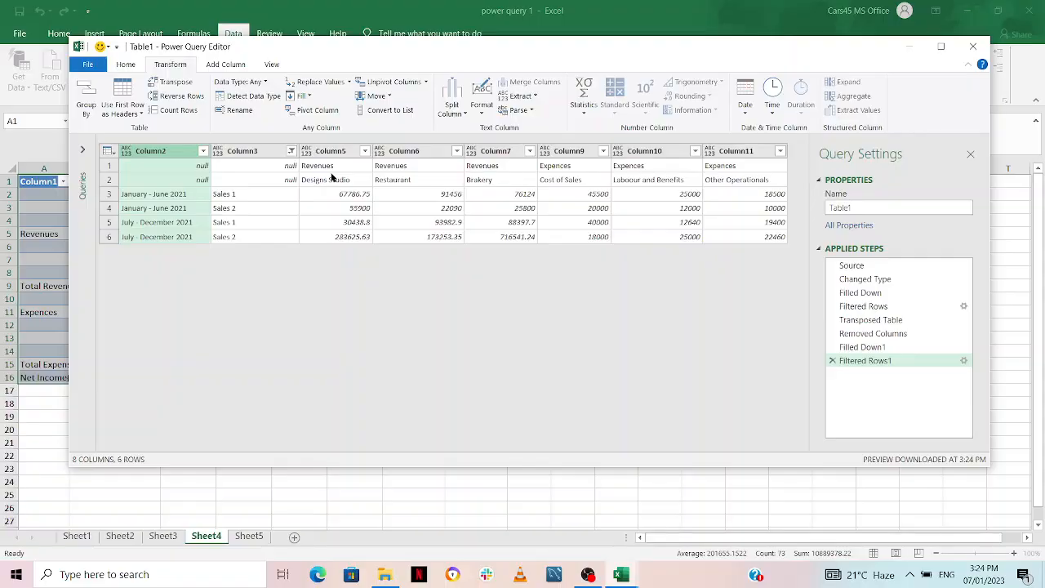
pyautogui.hotkey('shift', 'Right')
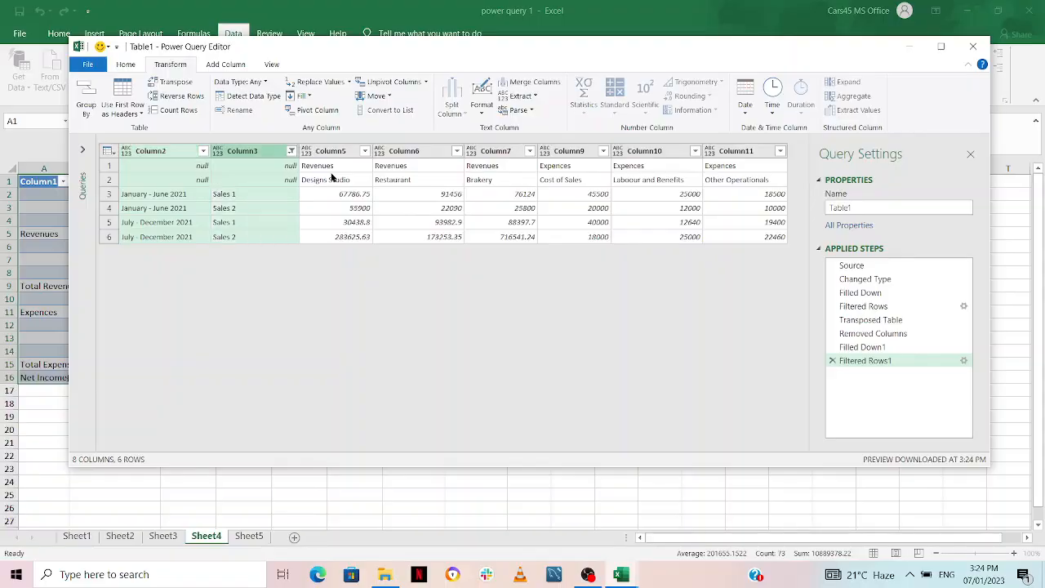
pyautogui.click(534, 82)
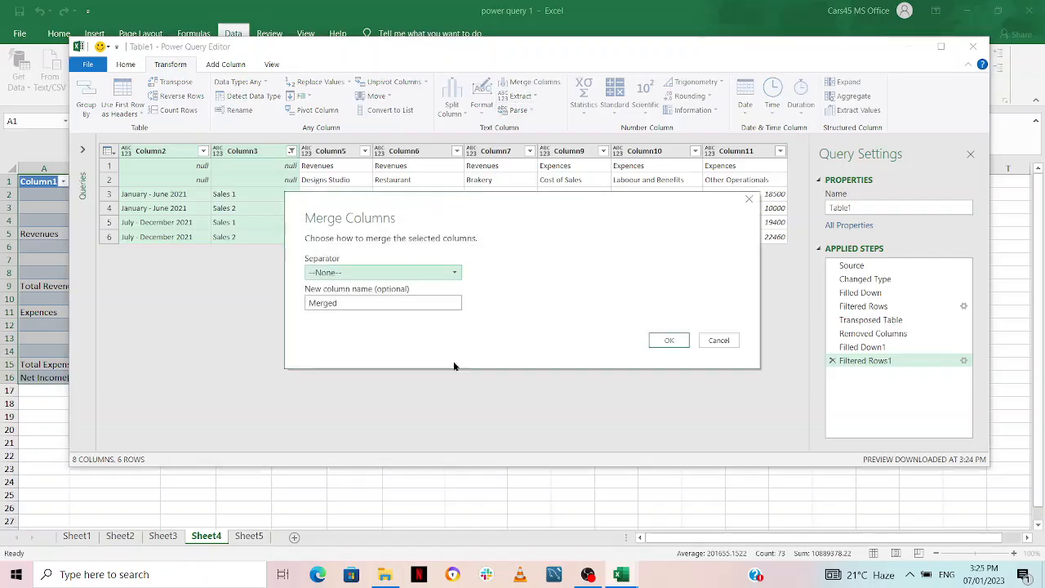
pyautogui.click(433, 272)
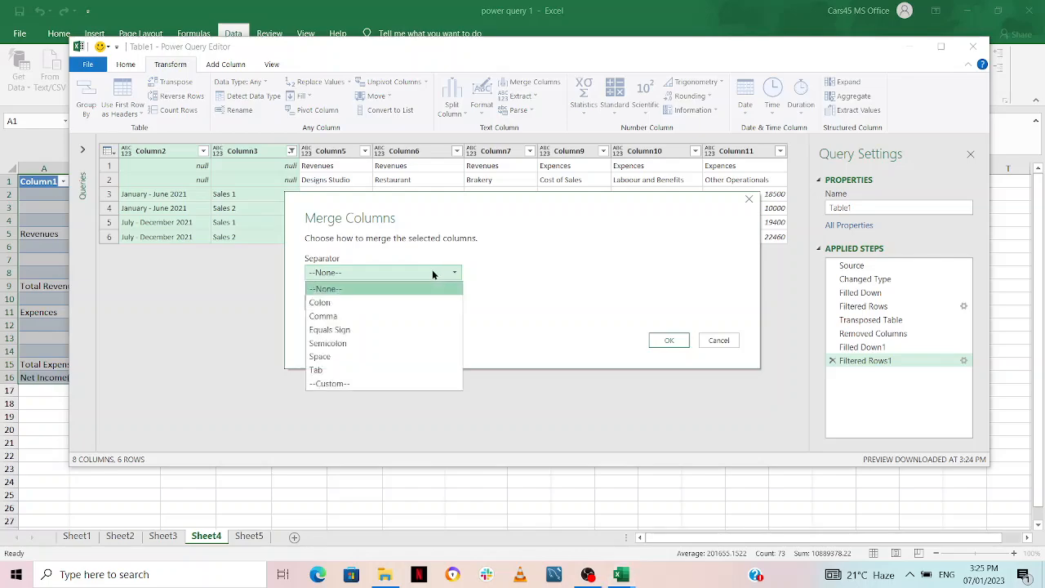
pyautogui.click(363, 315)
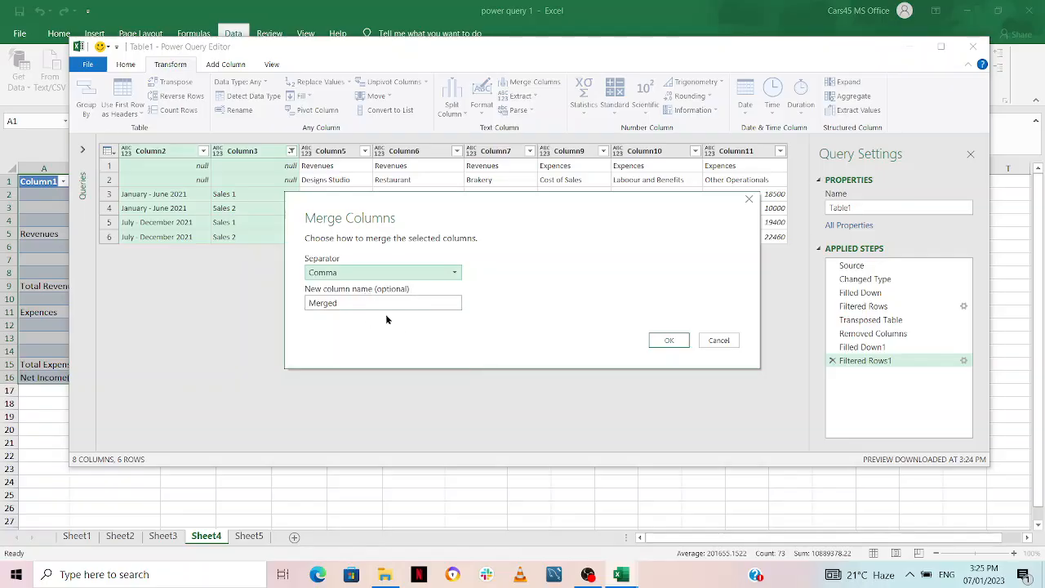
pyautogui.click(669, 338)
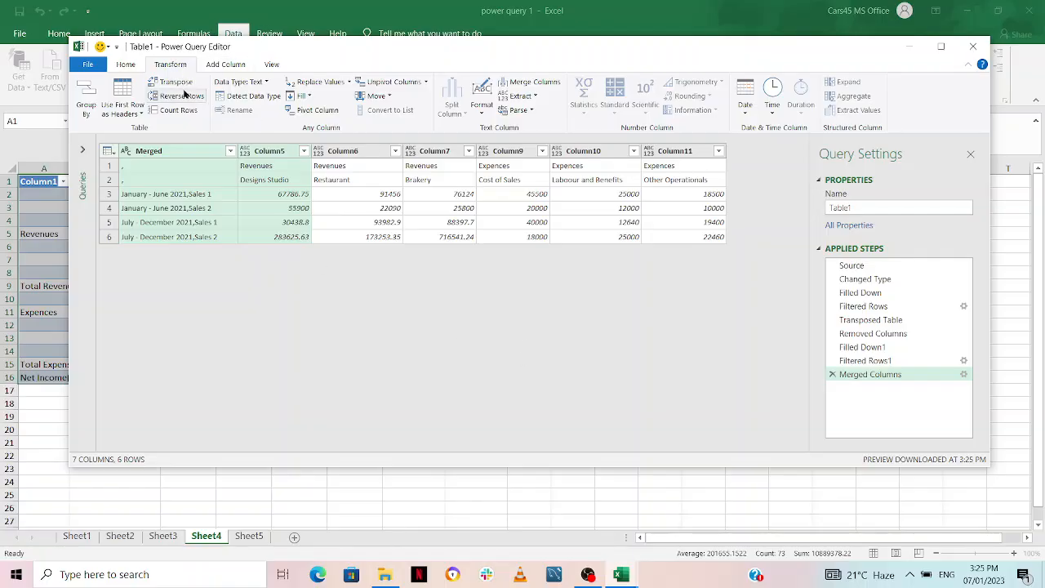
# - Transpose the table back and promote its first row to column headers
pyautogui.click(184, 82)
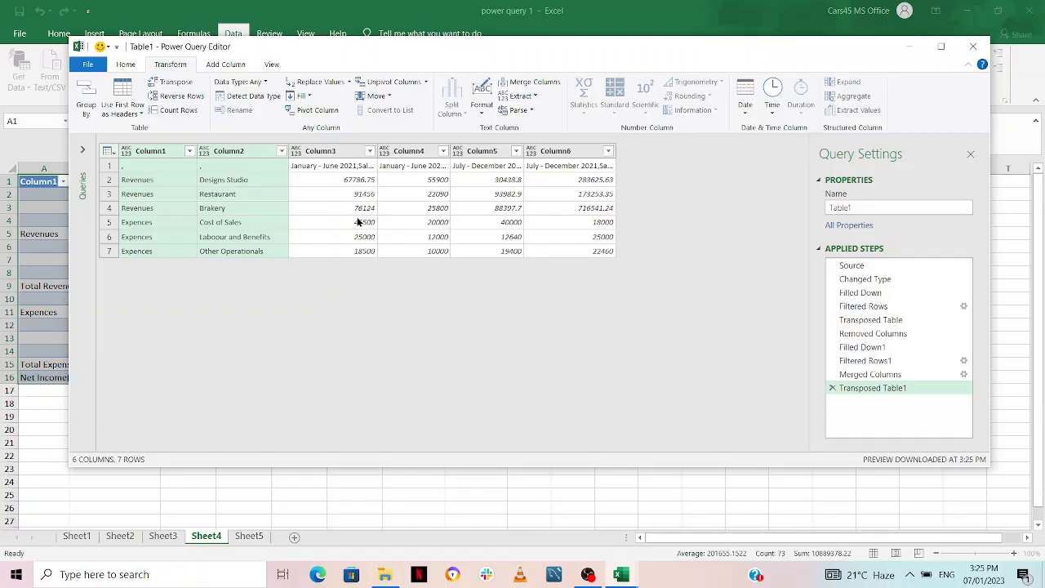
pyautogui.click(141, 114)
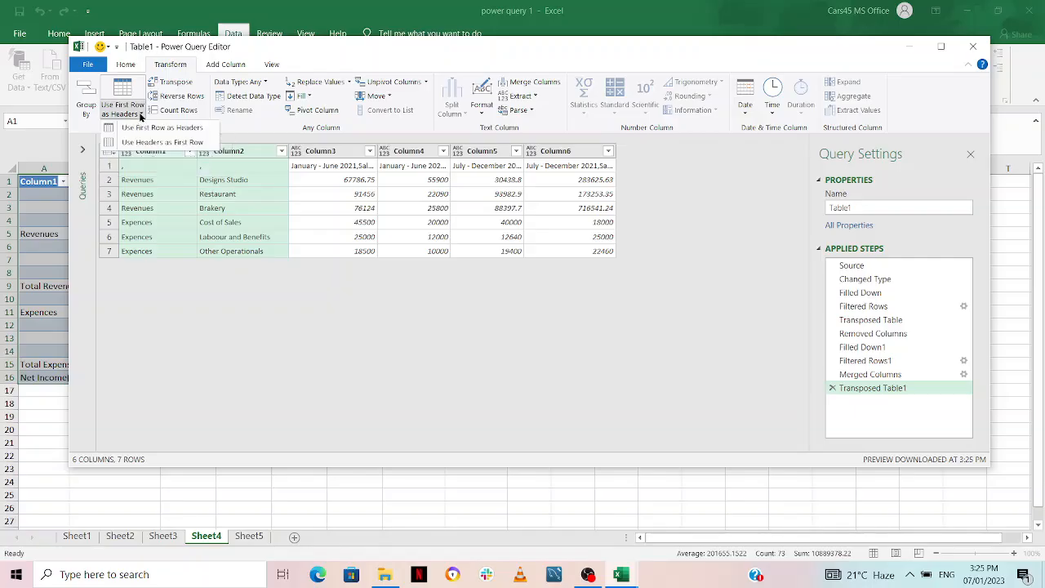
pyautogui.click(146, 128)
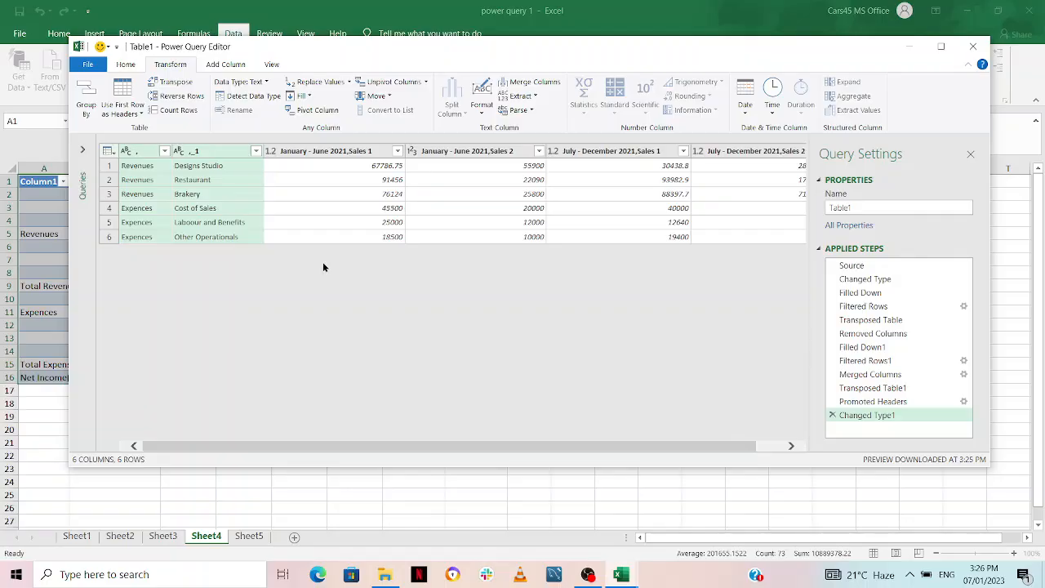
# - Unpivot all columns other than the first two, which hold the revenue/expense category and the line item
pyautogui.rightClick(197, 151)
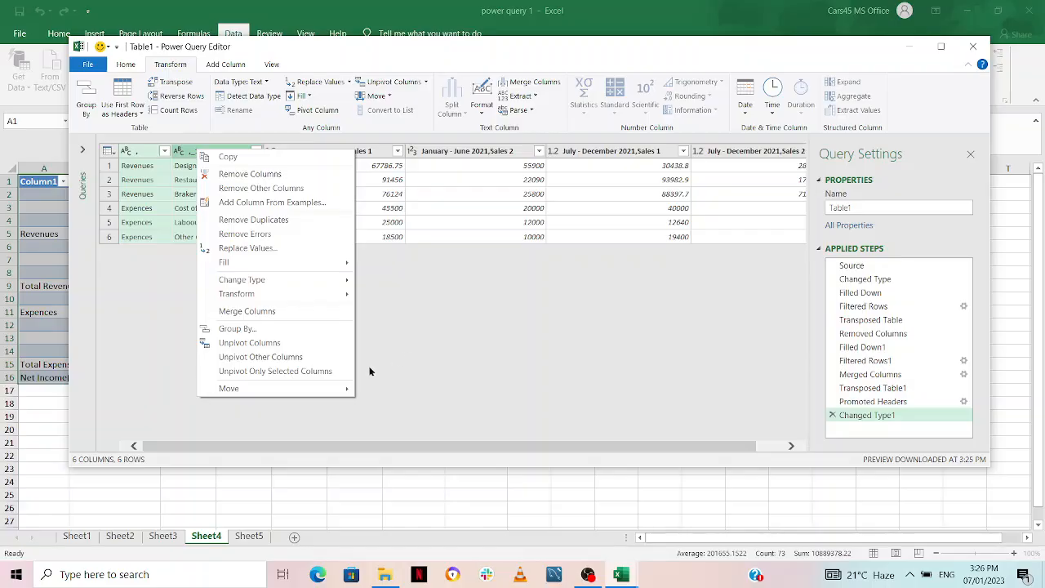
pyautogui.click(279, 356)
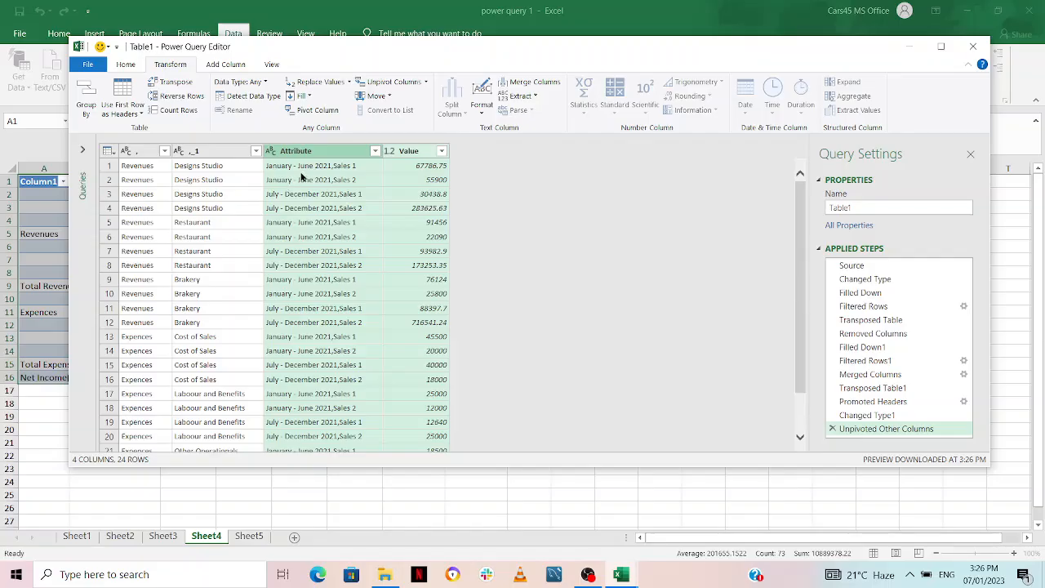
pyautogui.scroll(-2, 519, 315)
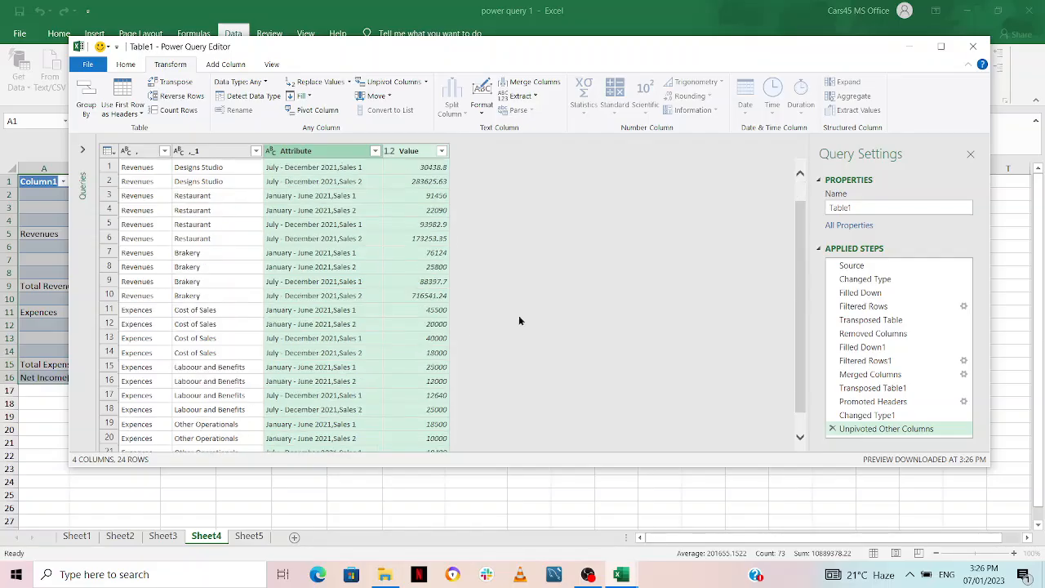
pyautogui.scroll(2, 519, 315)
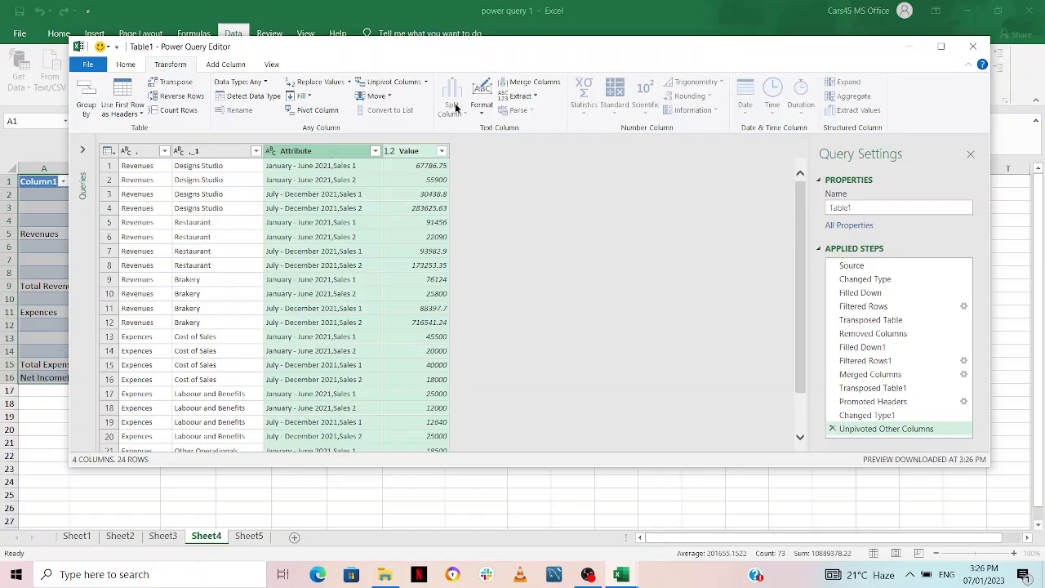
# - Split the Attribute column by delimiter at each occurrence of a comma
pyautogui.click(343, 154)
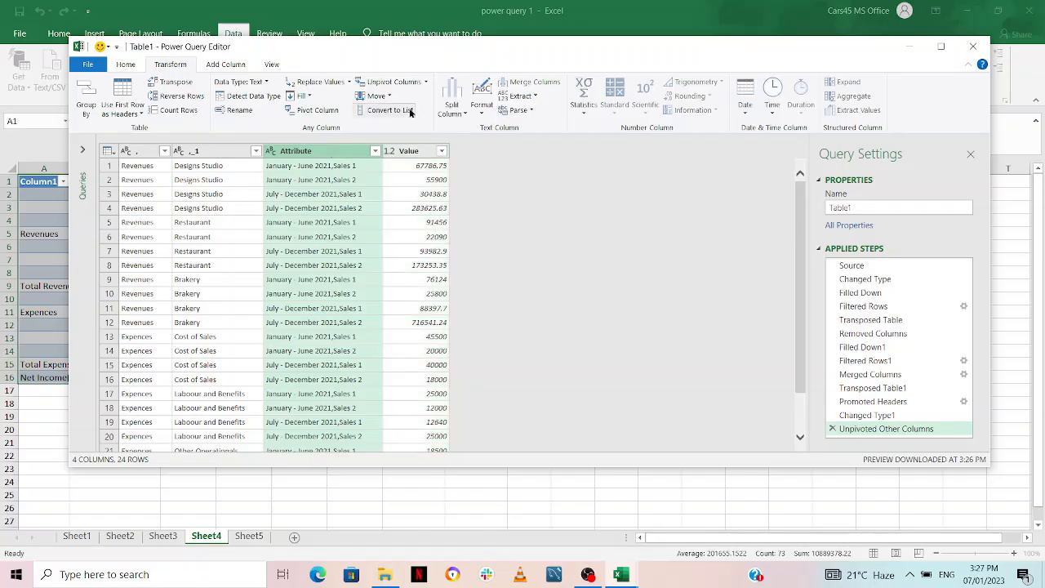
pyautogui.click(458, 112)
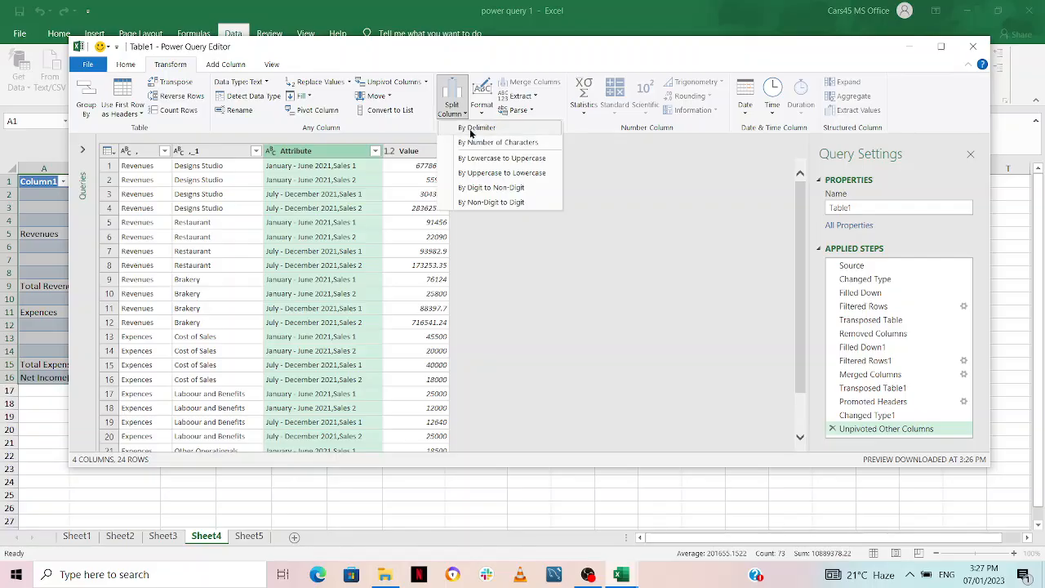
pyautogui.click(471, 129)
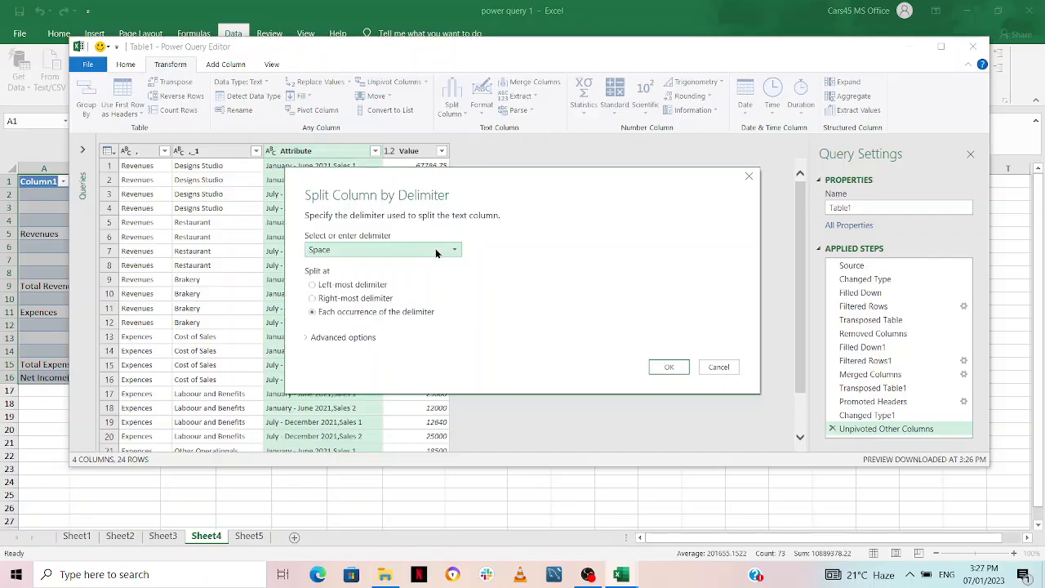
pyautogui.click(435, 249)
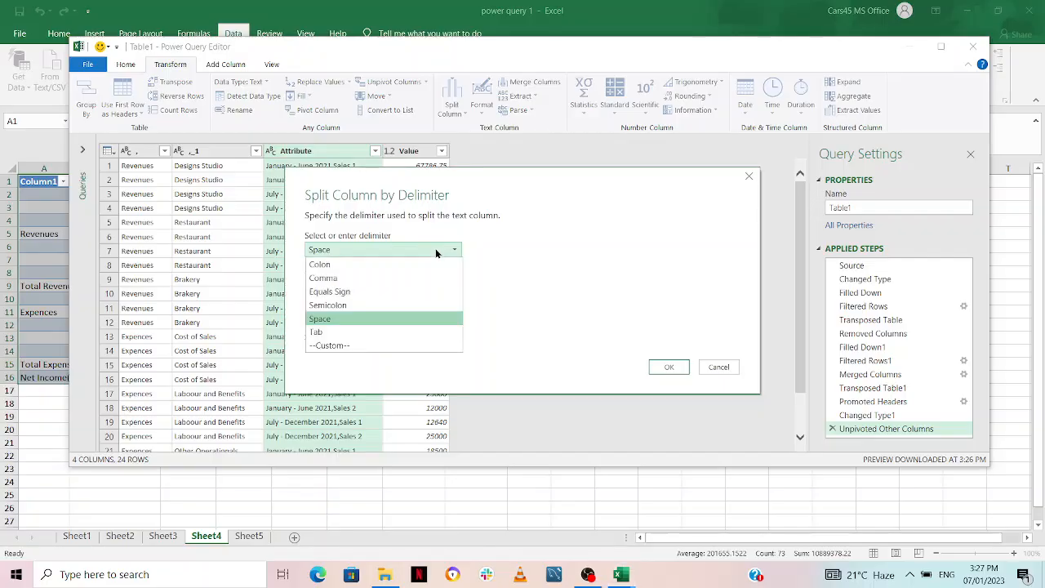
pyautogui.click(404, 279)
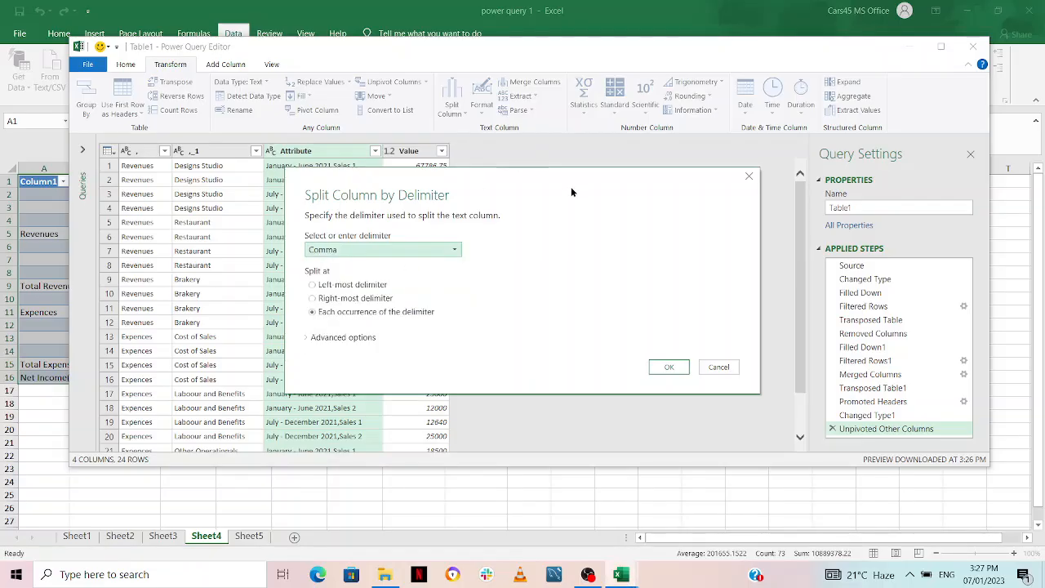
pyautogui.moveTo(574, 190); pyautogui.dragTo(553, 172)
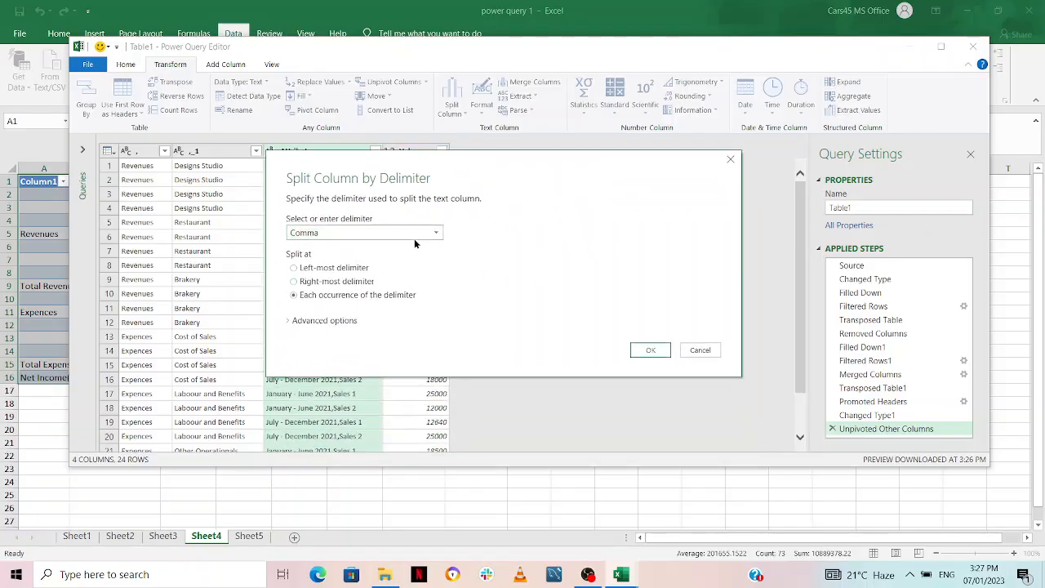
pyautogui.click(650, 350)
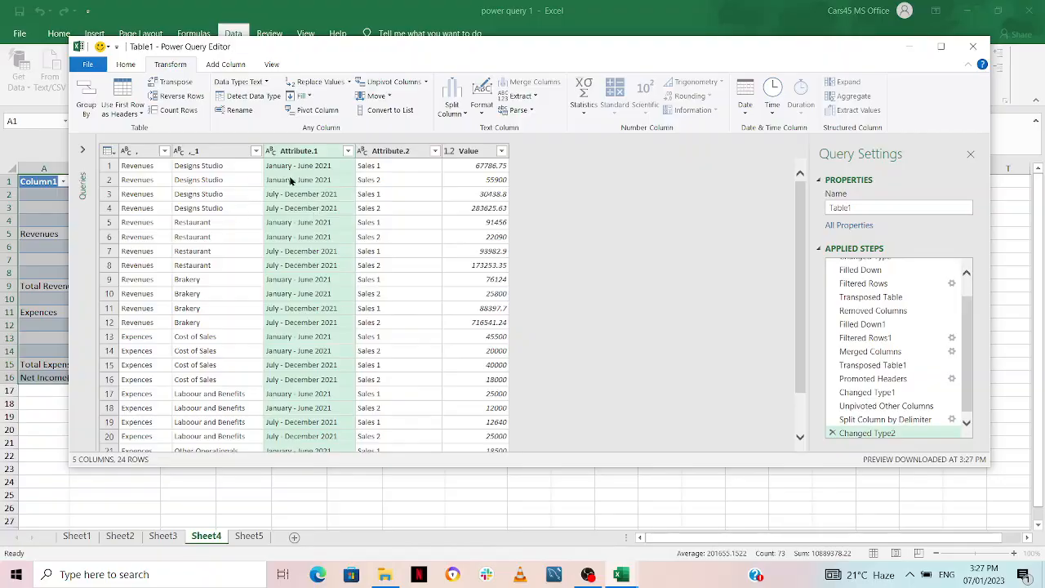
# - Rename the first column, which holds the Revenues and Expences categories, as REVENUES AND EXPENSES
pyautogui.doubleClick(142, 151)
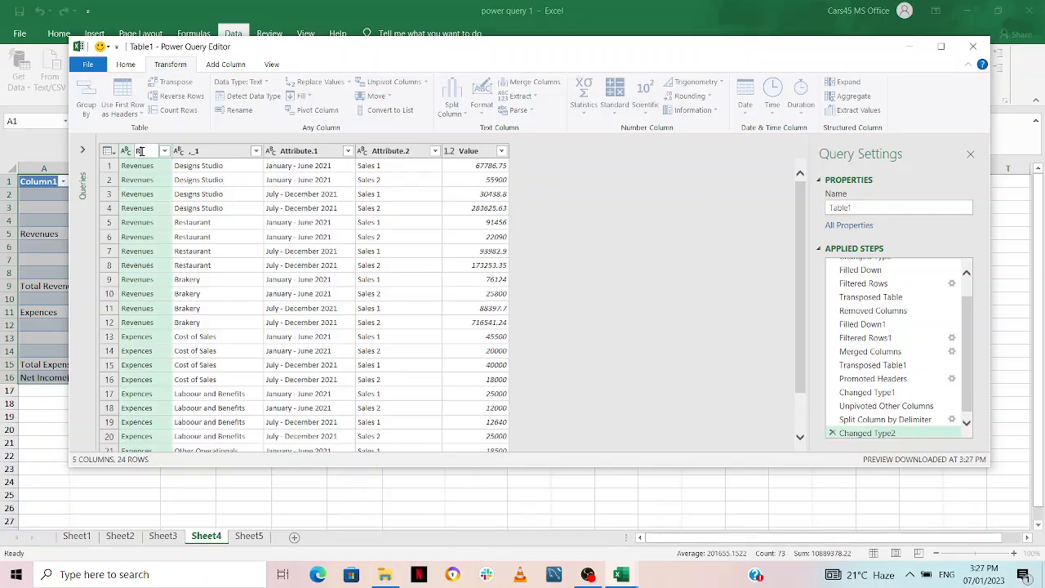
pyautogui.write('REVENUES')
pyautogui.write(' AND')
pyautogui.write(' EXPE')
pyautogui.write('N')
pyautogui.write('SES')
pyautogui.press('Return')
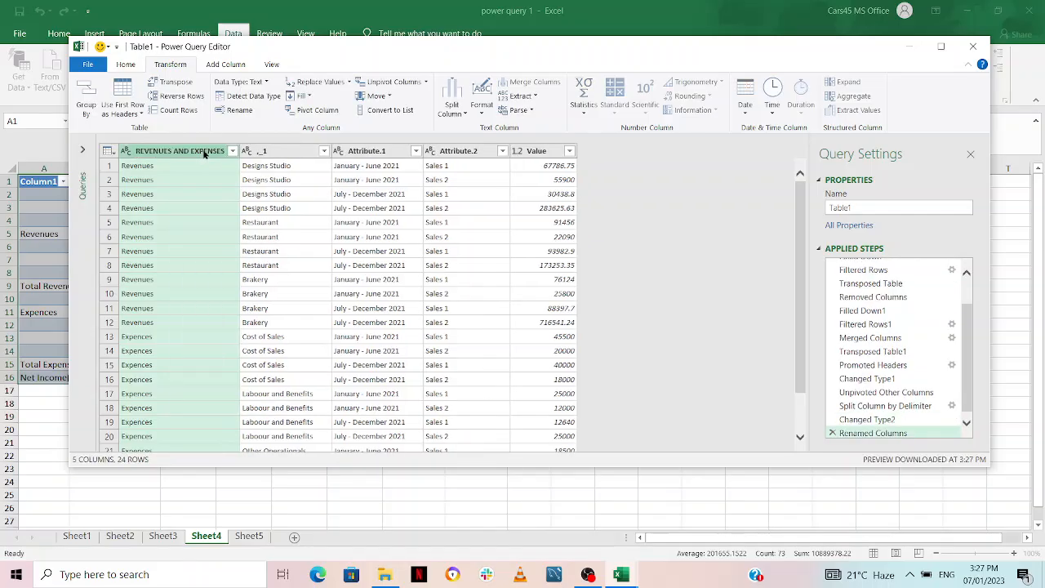
# - Rename the line-item column as PRODUCT and the Attribute.1 column as MONTH
pyautogui.click(279, 152)
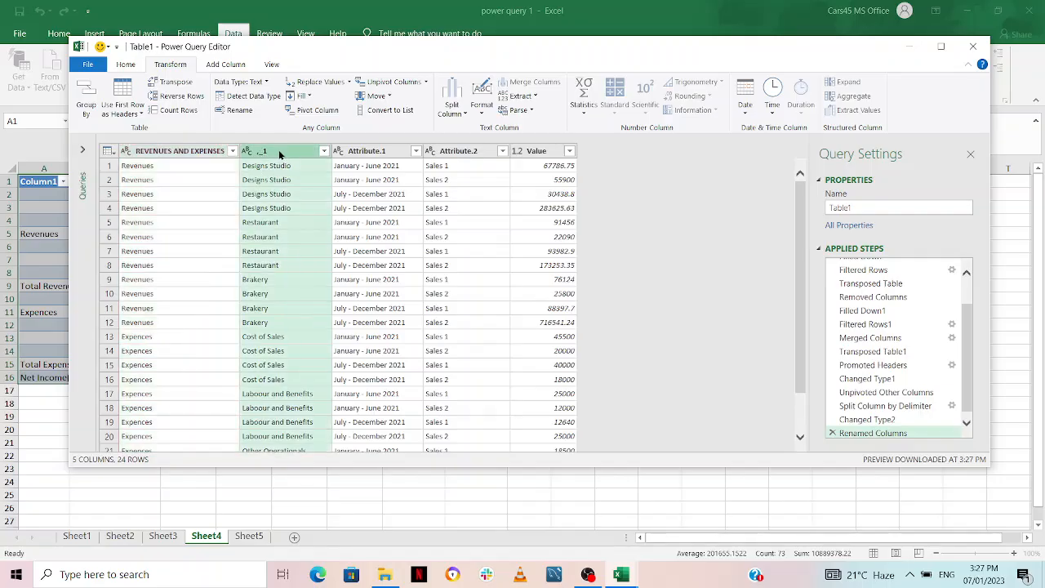
pyautogui.doubleClick(279, 152)
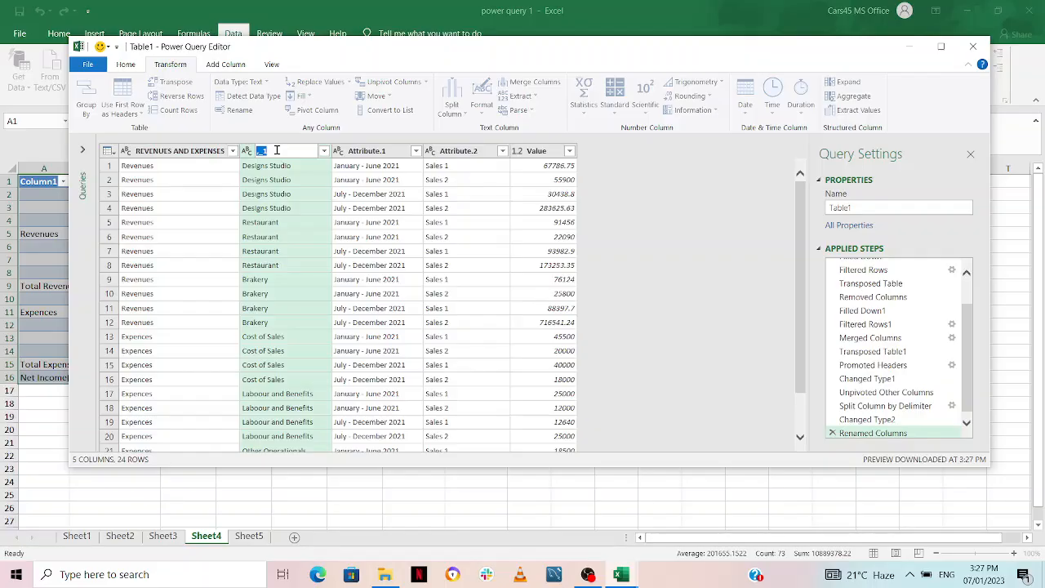
pyautogui.write('PRODUCT')
pyautogui.doubleClick(393, 152)
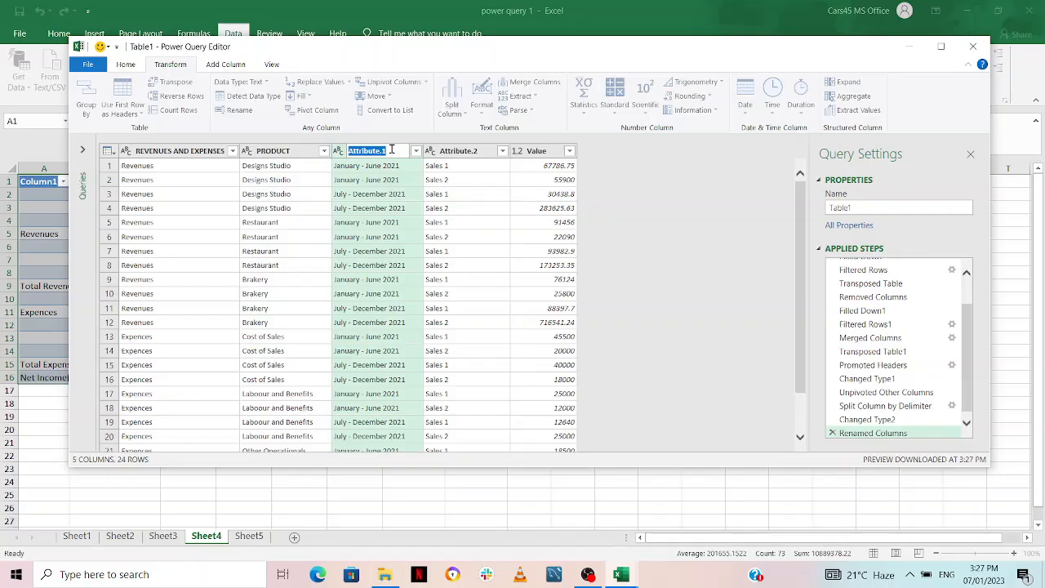
pyautogui.write('M')
pyautogui.press('BackSpace')
pyautogui.write('MONTH')
# - Rename the Attribute.2 column as SALES
pyautogui.doubleClick(474, 150)
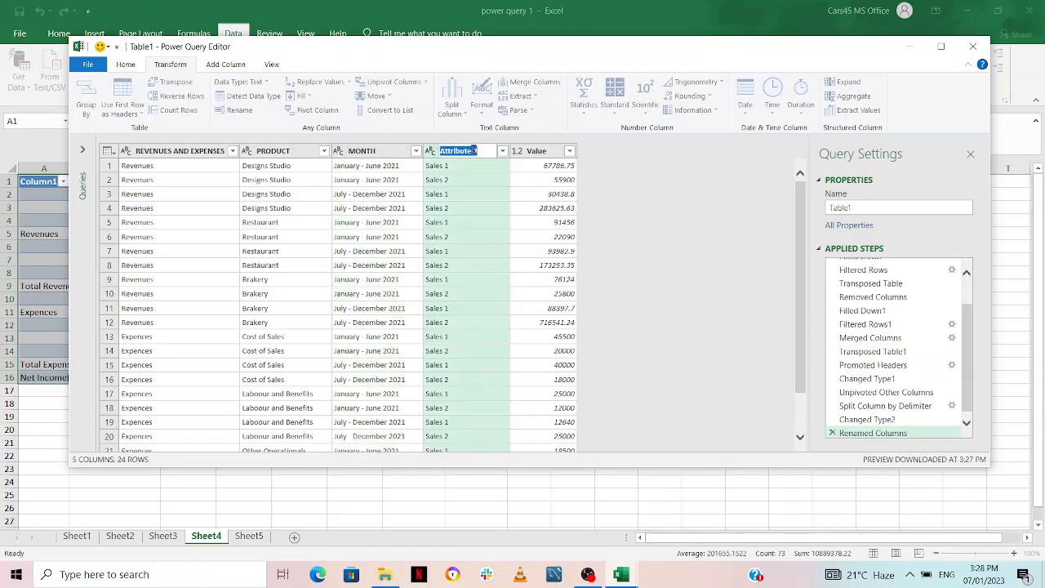
pyautogui.write('SALES')
pyautogui.press('Return')
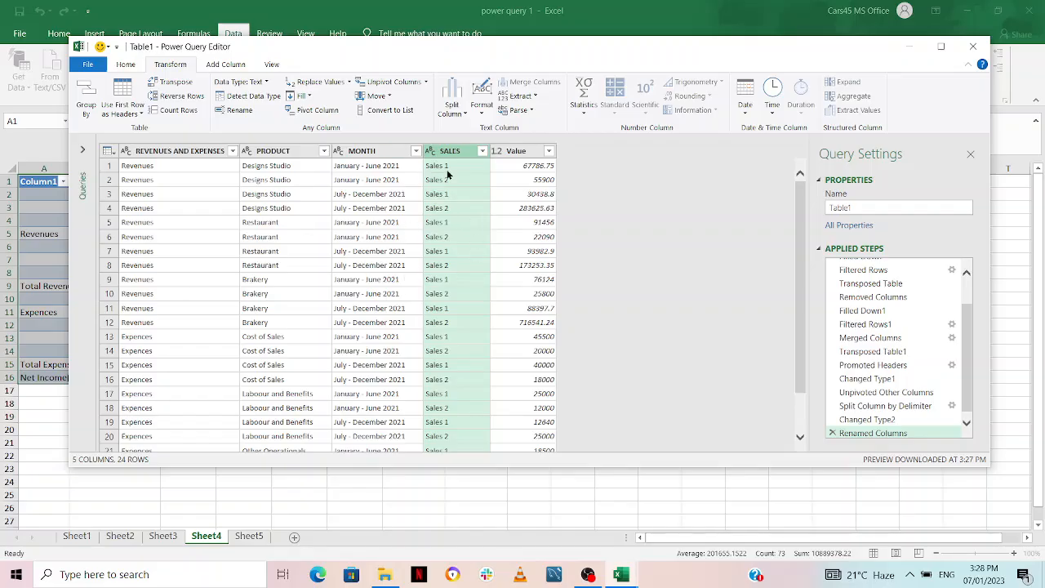
# - Check the rows of the cleaned query, then close the editor and load the result as a table on a new worksheet
pyautogui.scroll(-2, 438, 272)
pyautogui.scroll(2, 437, 272)
pyautogui.click(125, 64)
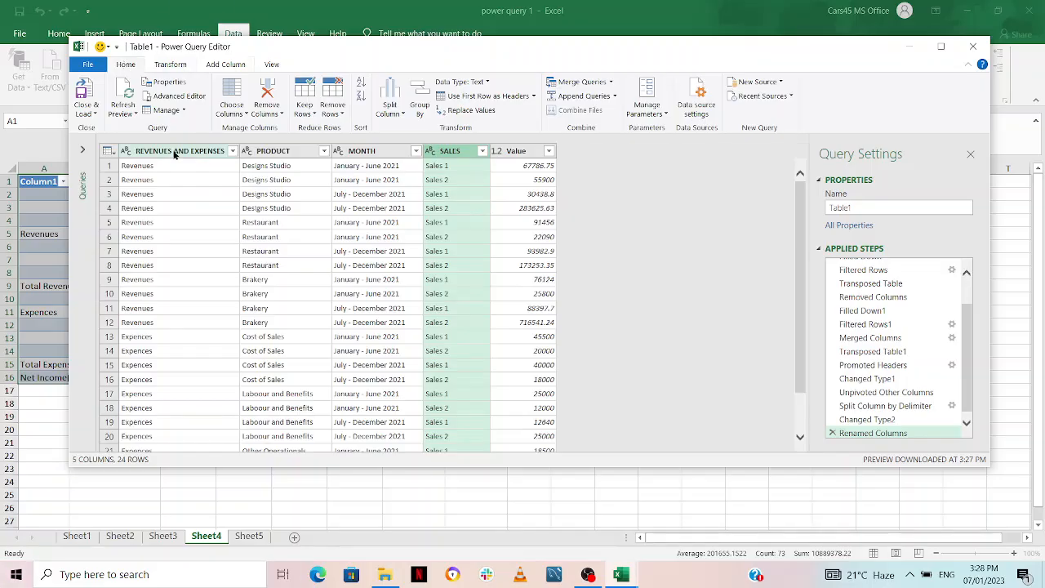
pyautogui.click(86, 110)
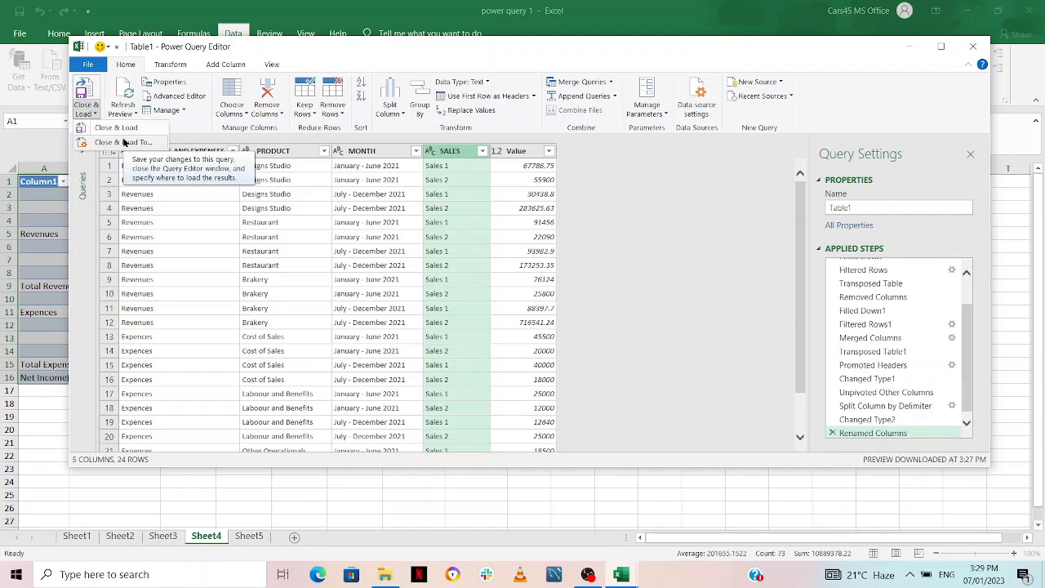
pyautogui.click(124, 142)
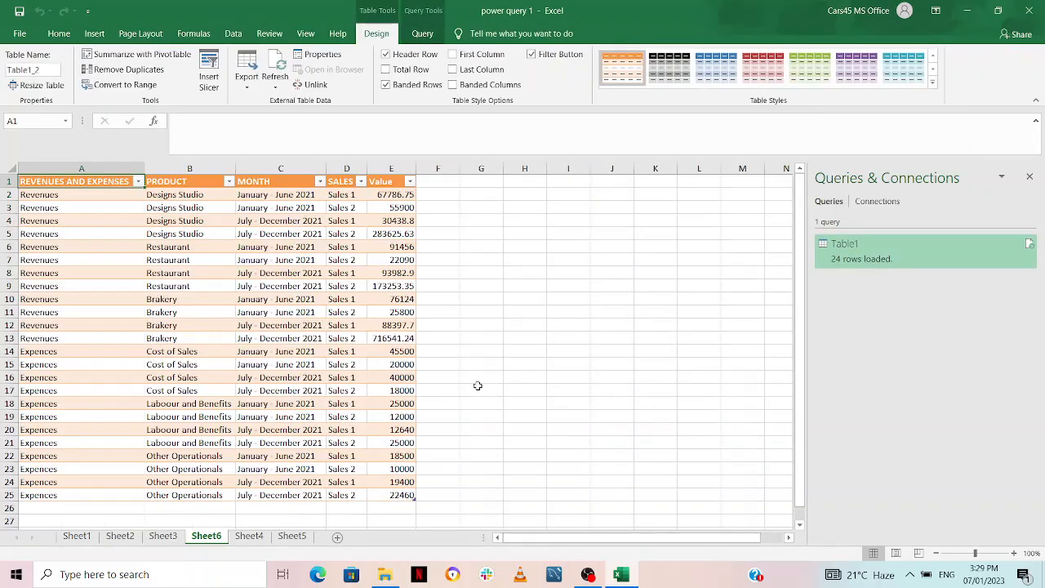
# - Compare the original report layout on Sheet3 with the restructured table on Sheet6
pyautogui.click(163, 536)
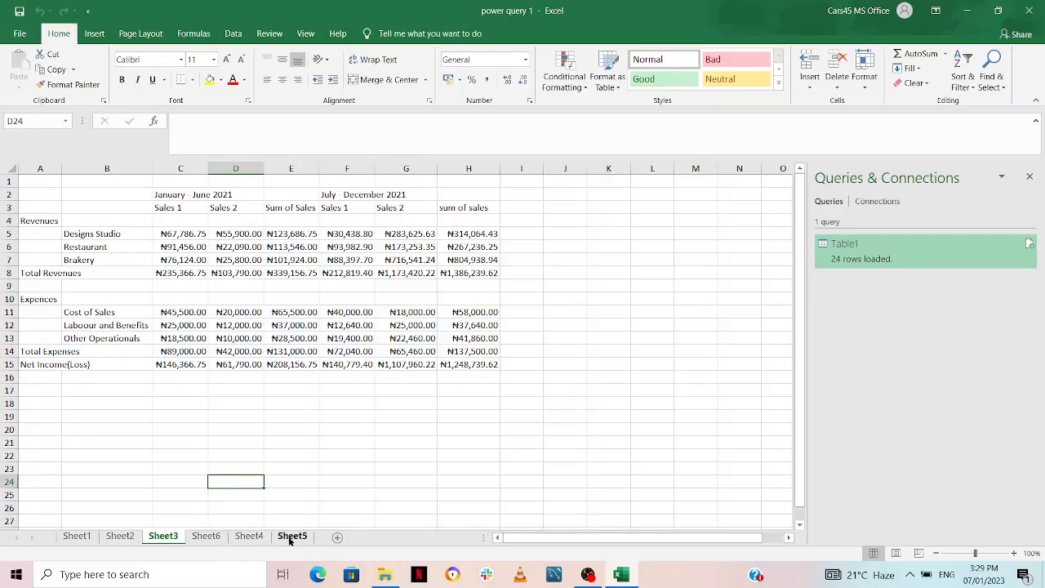
pyautogui.click(206, 536)
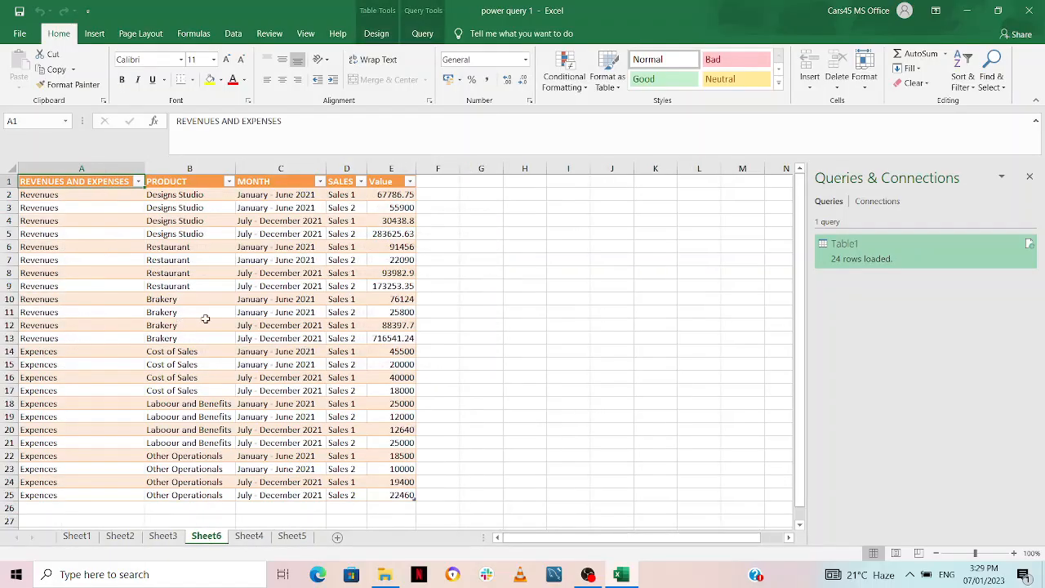
pyautogui.scroll(-4, 299, 338)
pyautogui.scroll(4, 300, 338)
# - Close the Queries & Connections view and select cell C10 in the table on Sheet6
pyautogui.click(1030, 175)
pyautogui.click(242, 300)
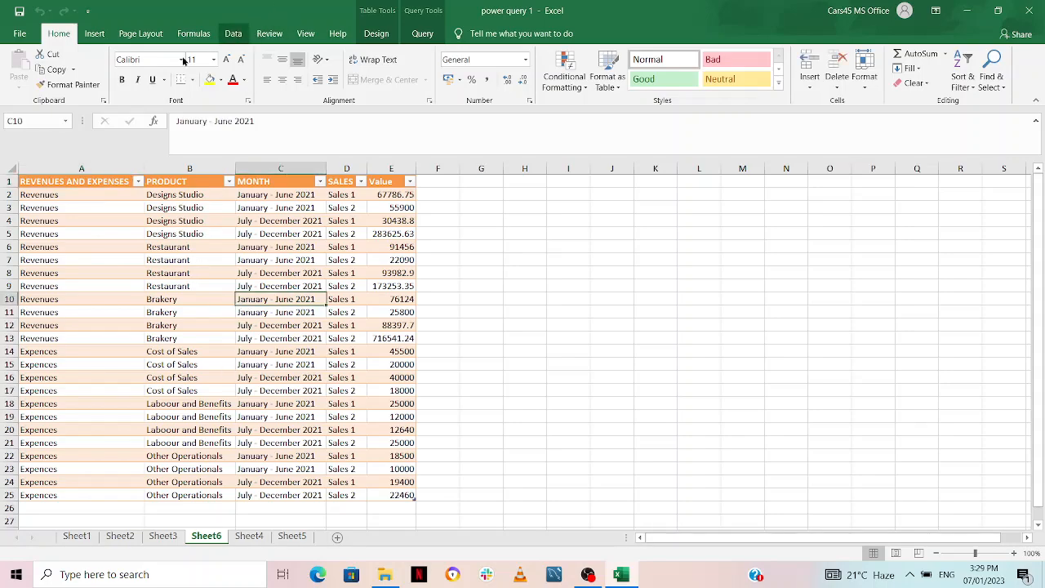
pyautogui.click(94, 33)
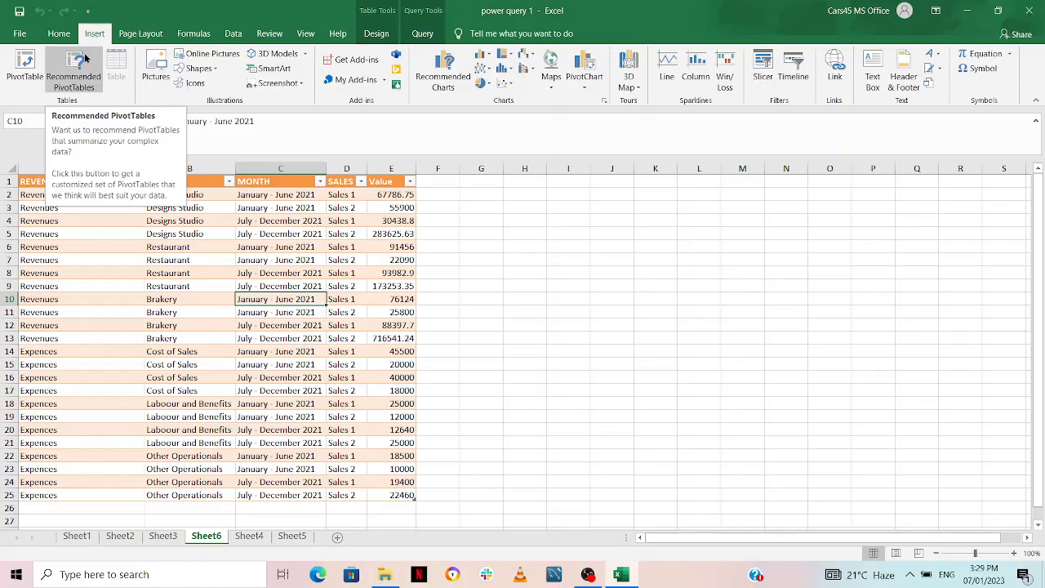
pyautogui.click(85, 57)
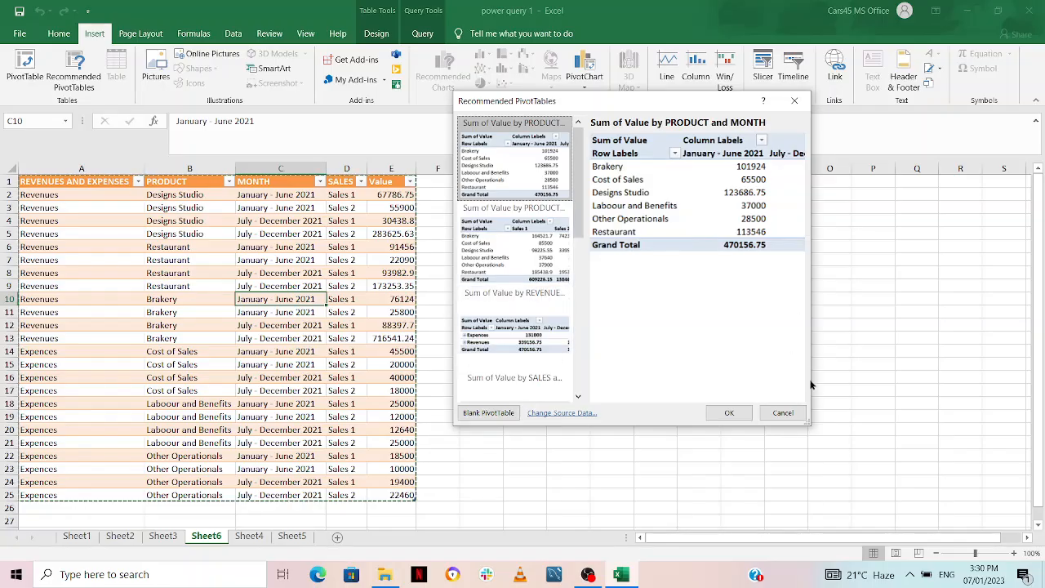
pyautogui.click(795, 416)
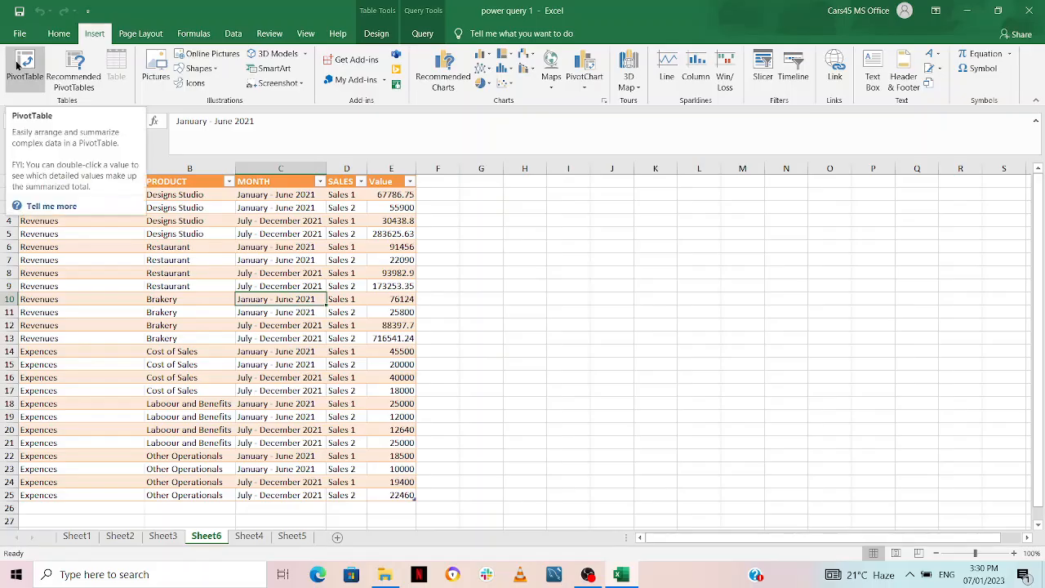
# - Create a PivotTable from Table1_2 on a new worksheet and place REVENUES AND EXPENSES in its rows
pyautogui.click(25, 65)
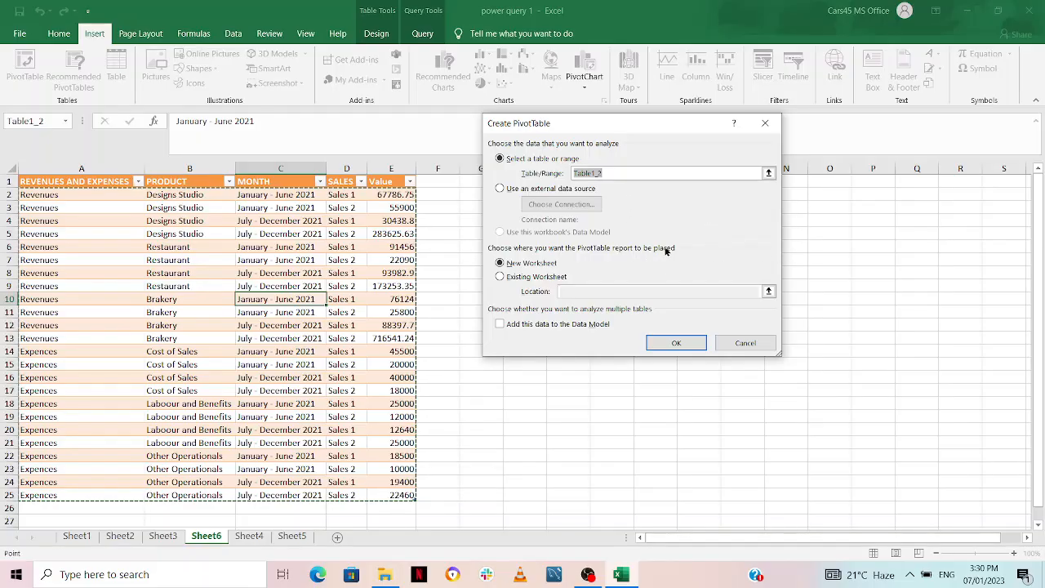
pyautogui.click(674, 342)
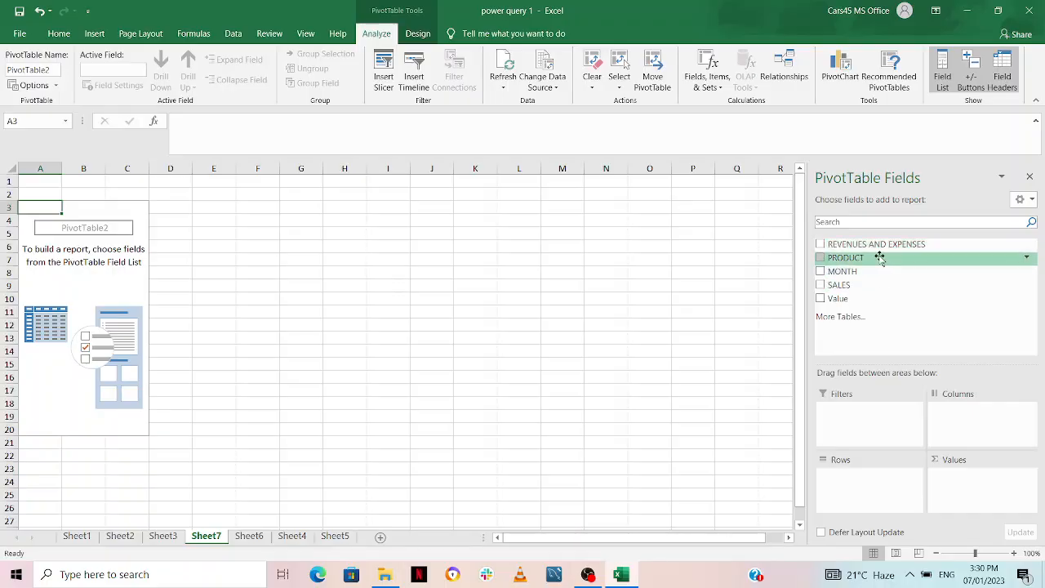
pyautogui.moveTo(878, 247); pyautogui.dragTo(883, 482)
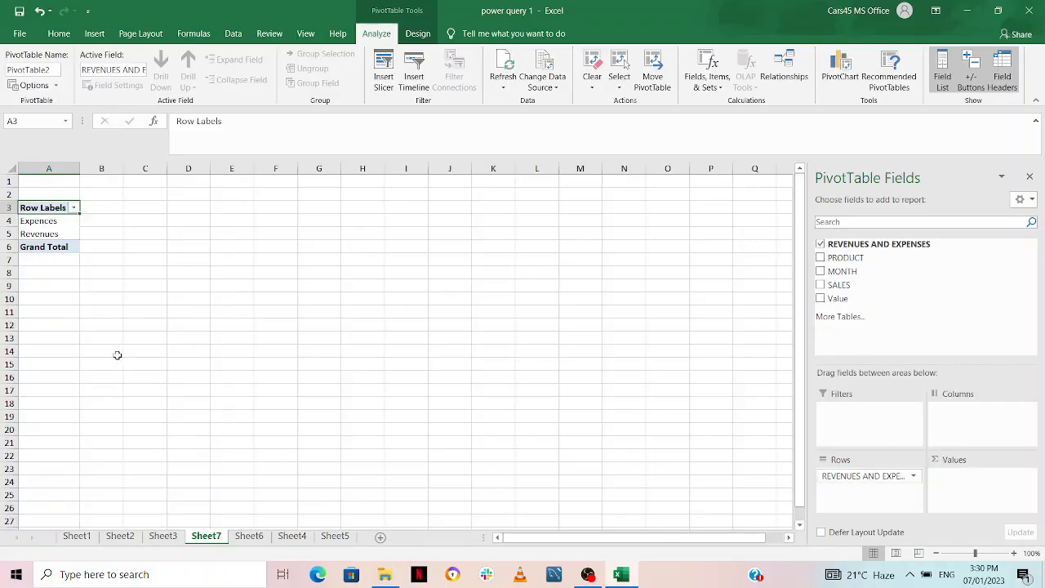
# - Reselect the PivotTable and add PRODUCT to the rows beneath REVENUES AND EXPENSES
pyautogui.moveTo(860, 575)
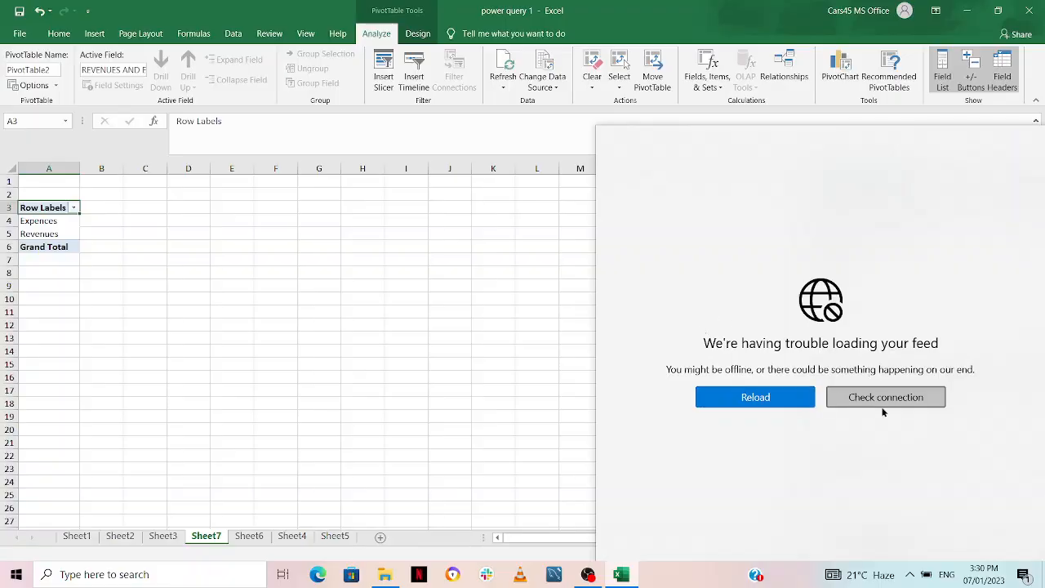
pyautogui.click(493, 325)
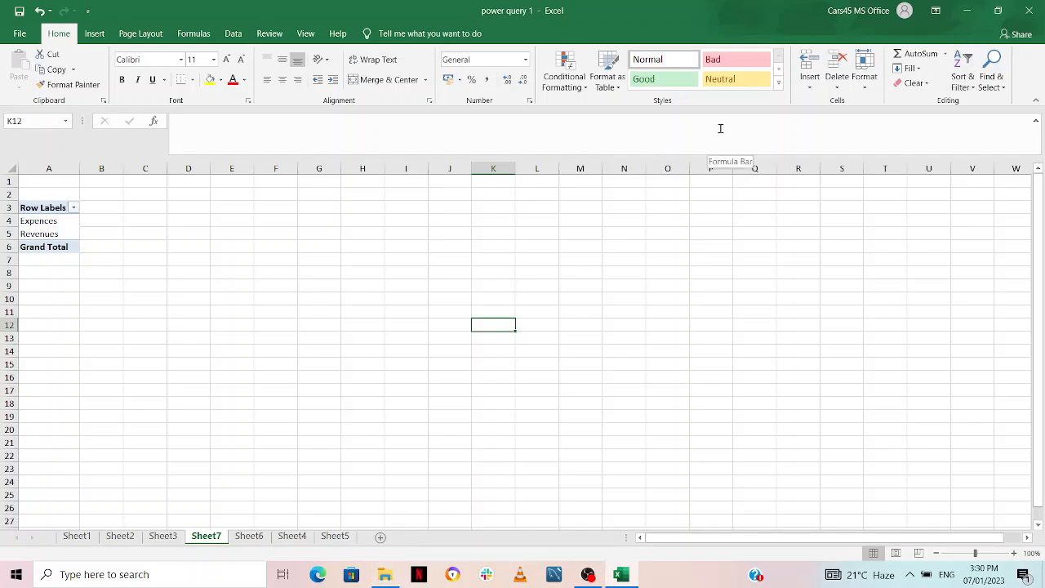
pyautogui.click(69, 222)
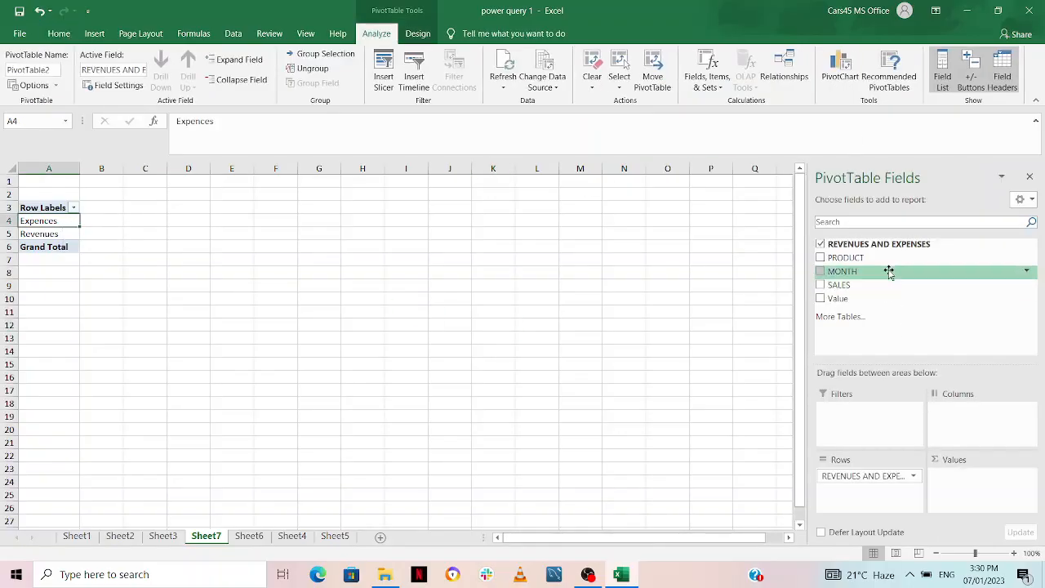
pyautogui.moveTo(888, 260); pyautogui.dragTo(894, 489)
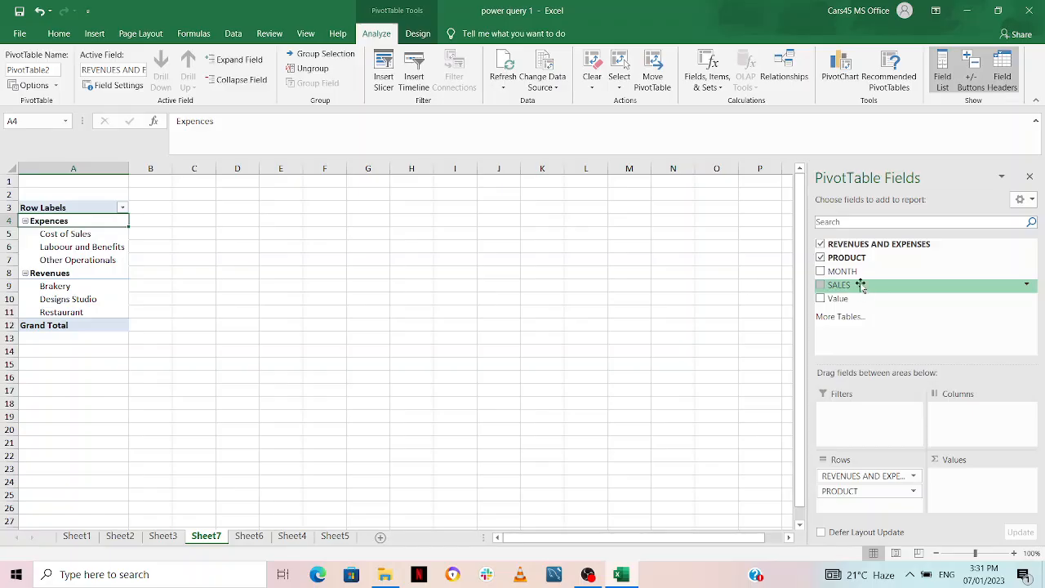
# - Put SALES and, beneath it, MONTH in the PivotTable's columns, and summarise Value as a sum
pyautogui.moveTo(860, 284); pyautogui.dragTo(945, 416)
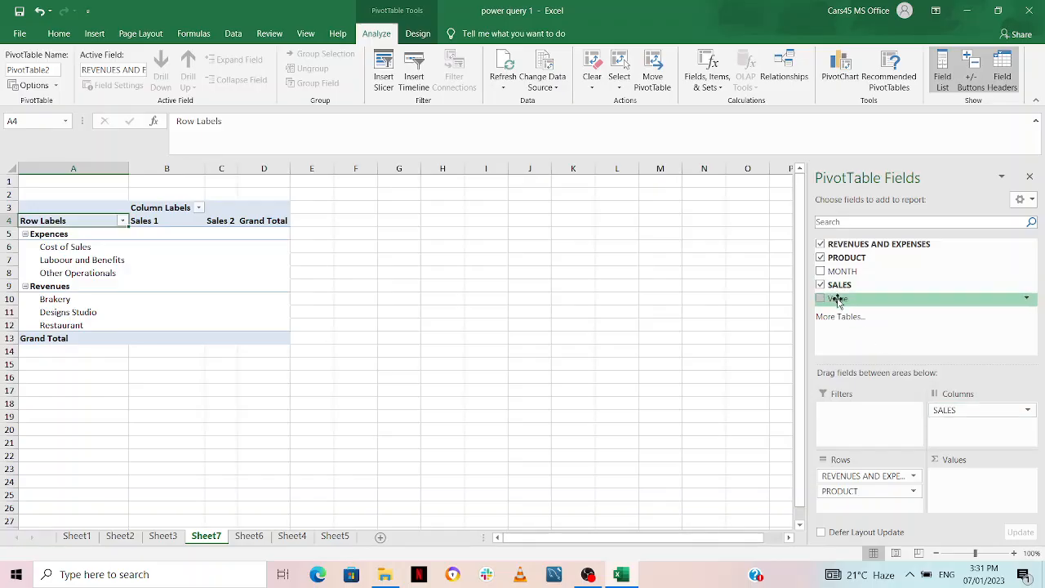
pyautogui.moveTo(838, 302); pyautogui.dragTo(959, 495)
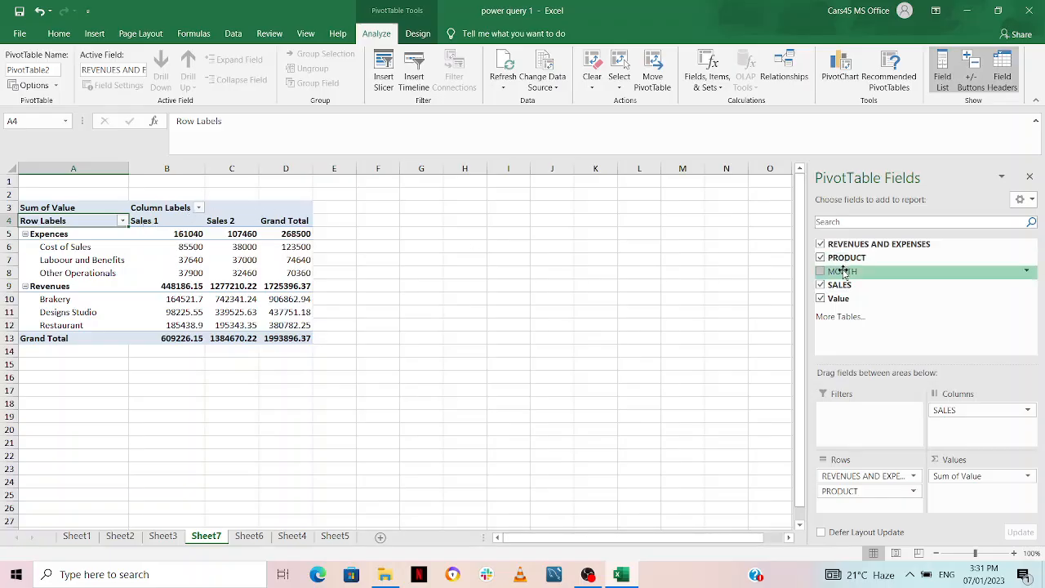
pyautogui.moveTo(844, 272)
pyautogui.mouseDown()
pyautogui.moveTo(963, 428)
pyautogui.moveTo(952, 422)
pyautogui.mouseUp()
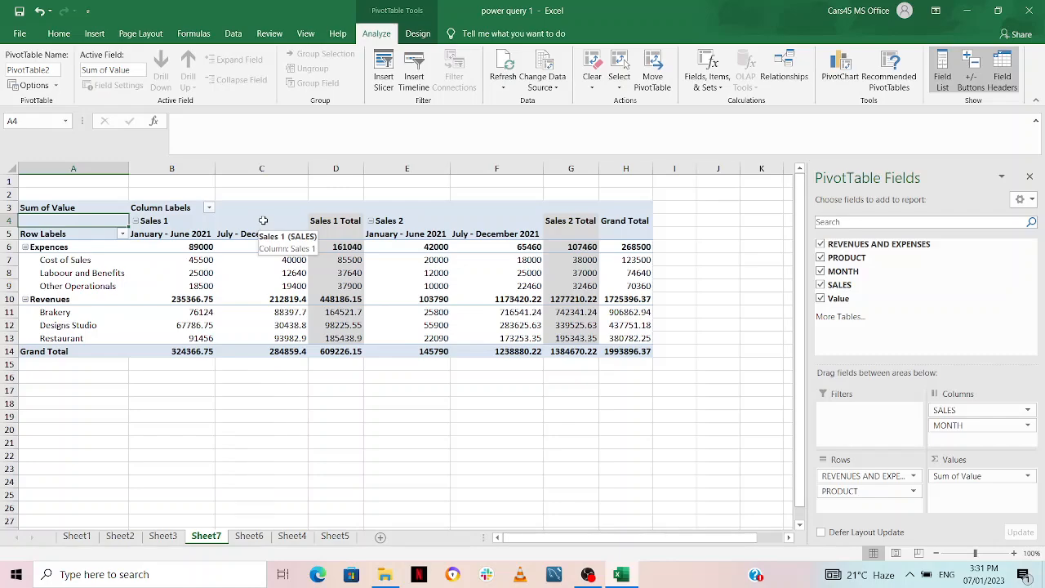
# - Apply the light grey PivotTable style, with row headers and column headers enabled
pyautogui.click(424, 34)
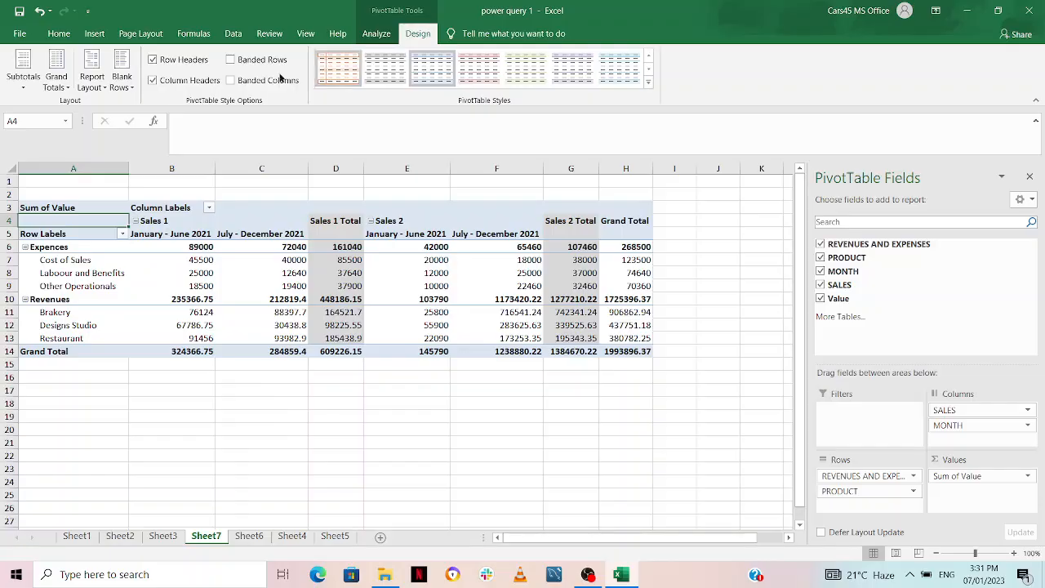
pyautogui.click(152, 61)
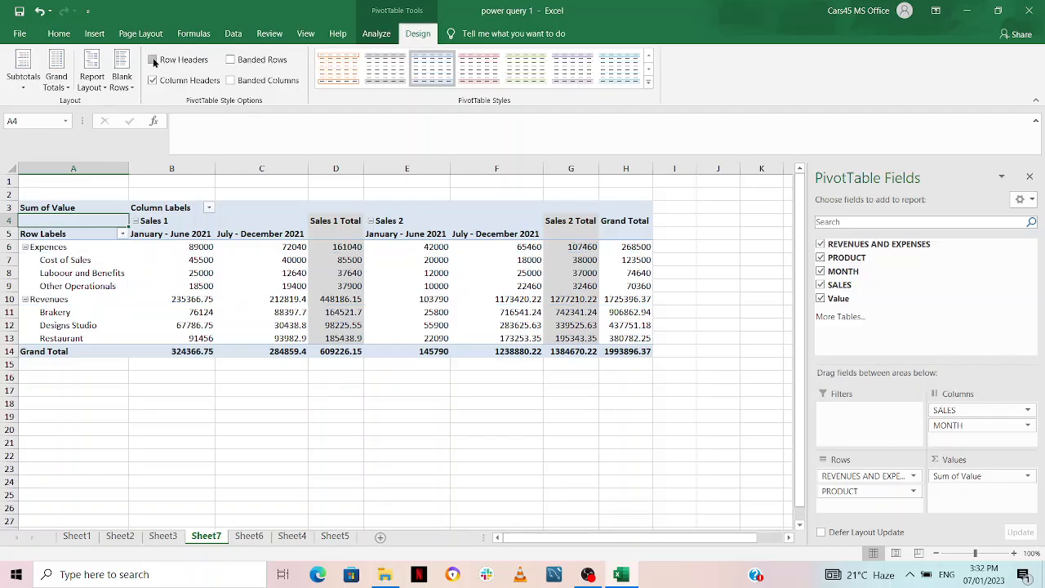
pyautogui.click(153, 60)
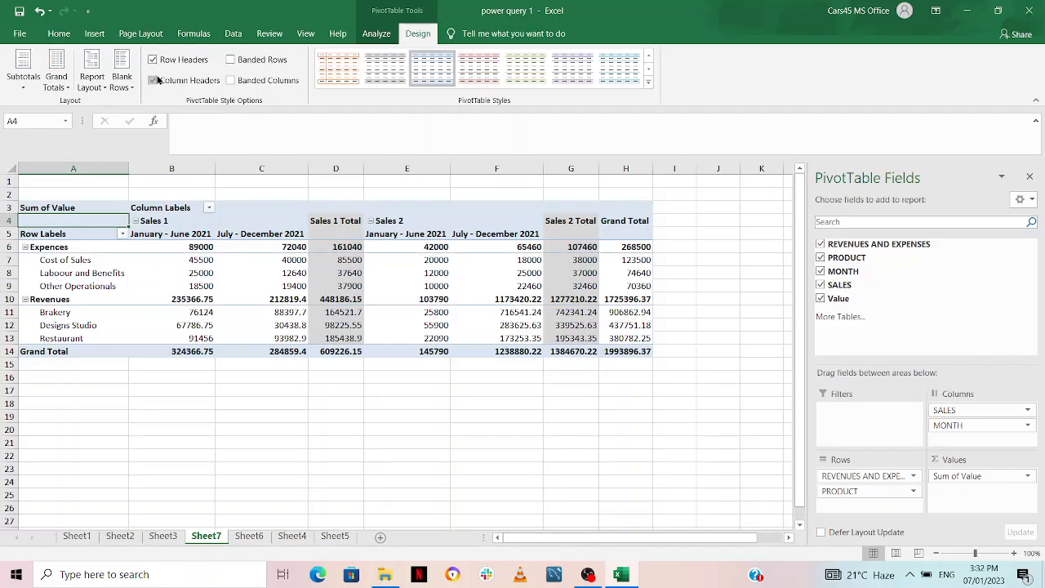
pyautogui.click(388, 75)
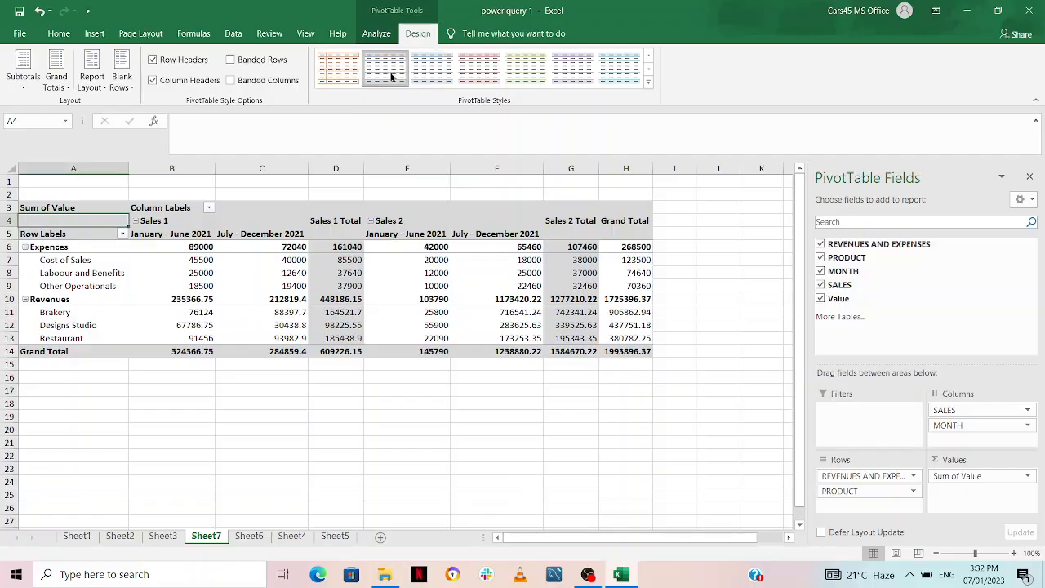
pyautogui.click(376, 33)
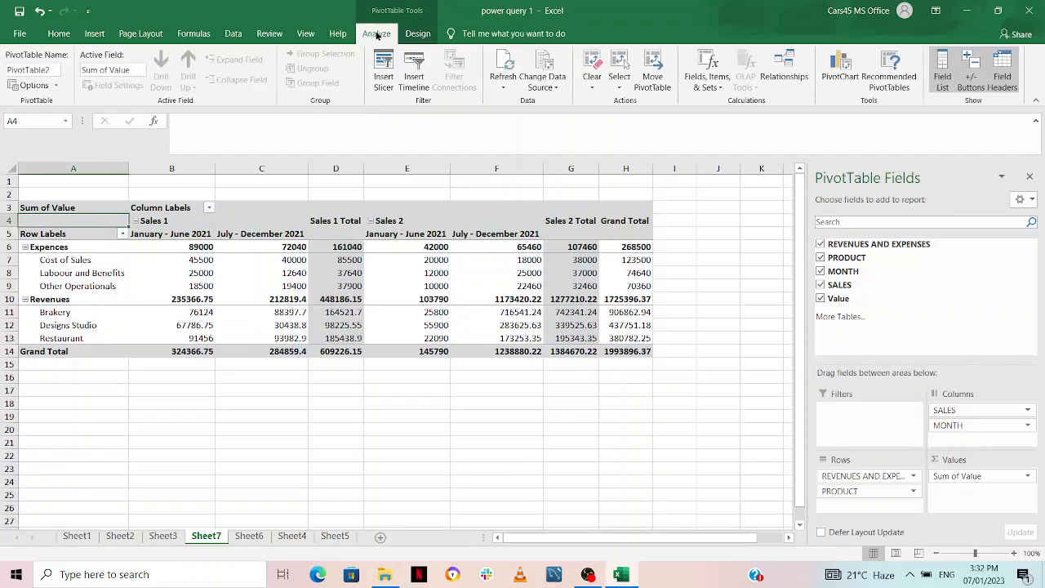
pyautogui.click(424, 36)
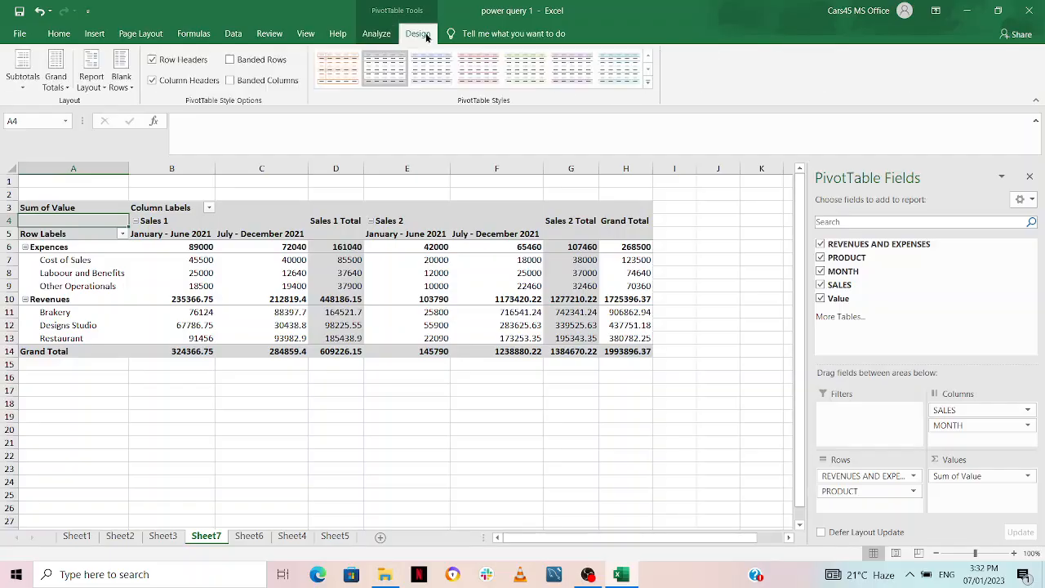
pyautogui.click(18, 90)
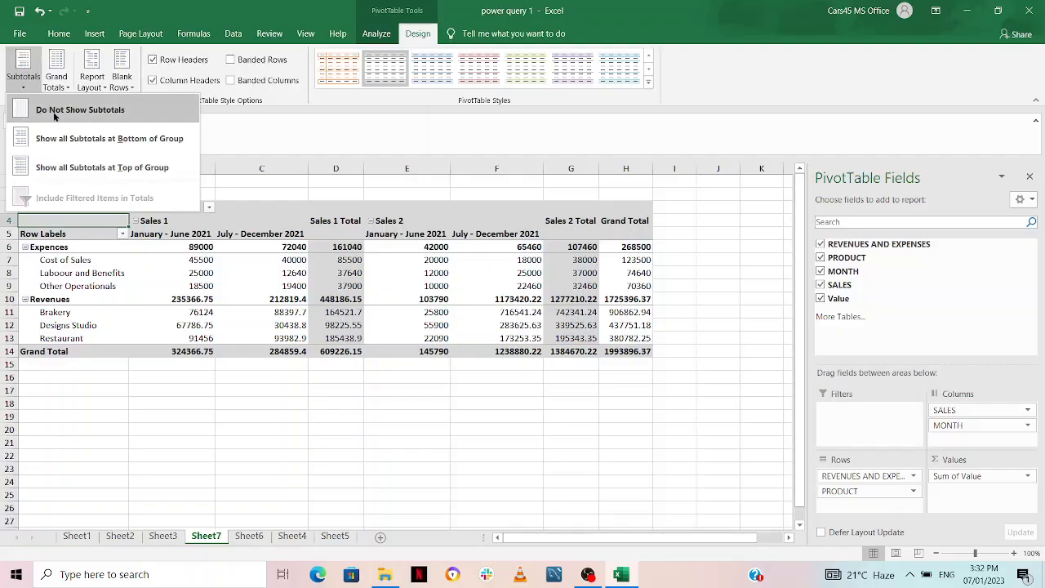
pyautogui.click(377, 34)
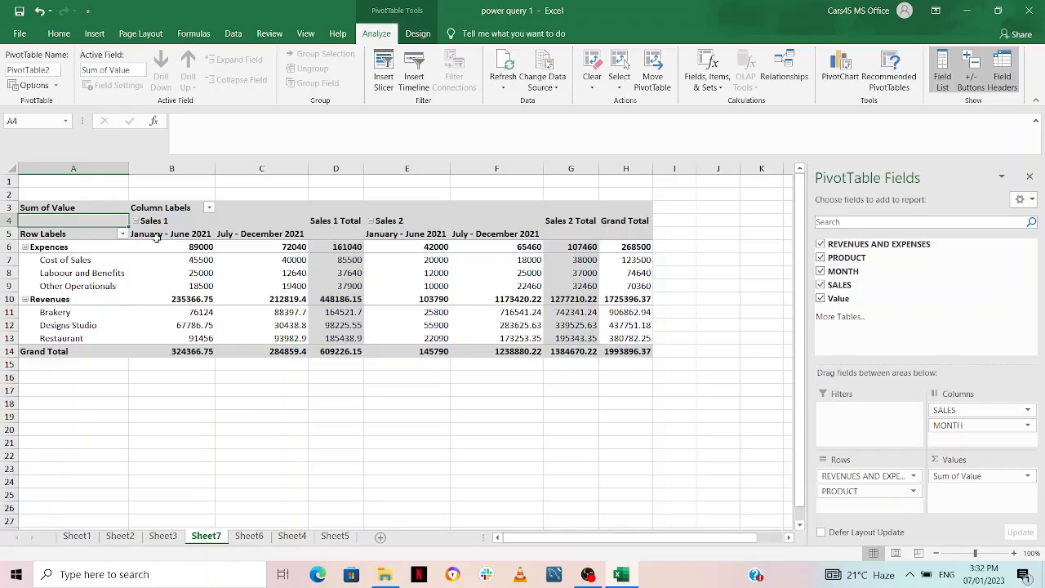
# - Enter the label NET INCOME in cell C15, below the PivotTable's grand total row
pyautogui.moveTo(188, 247)
pyautogui.click(283, 365)
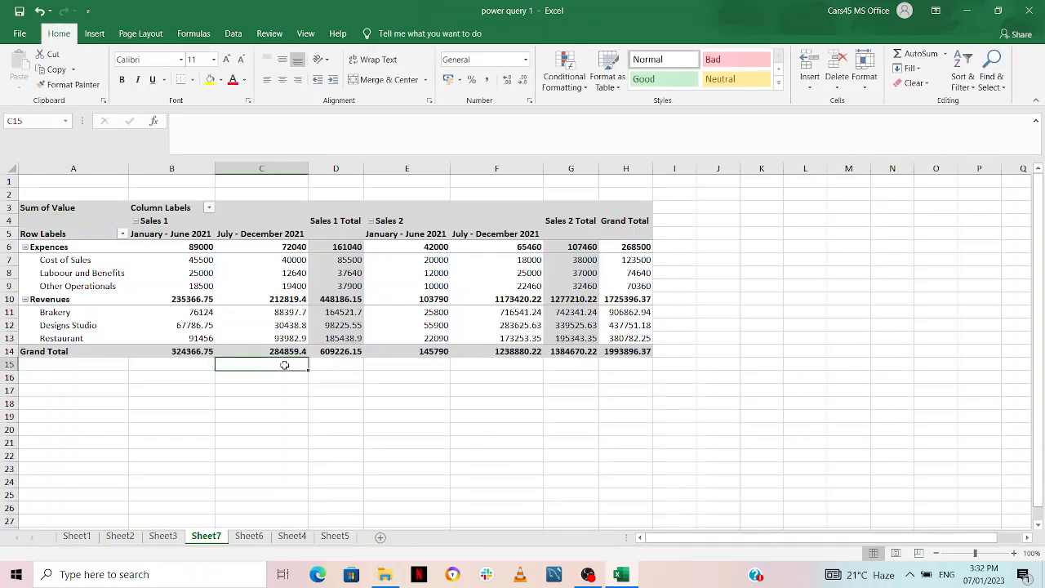
pyautogui.write('N')
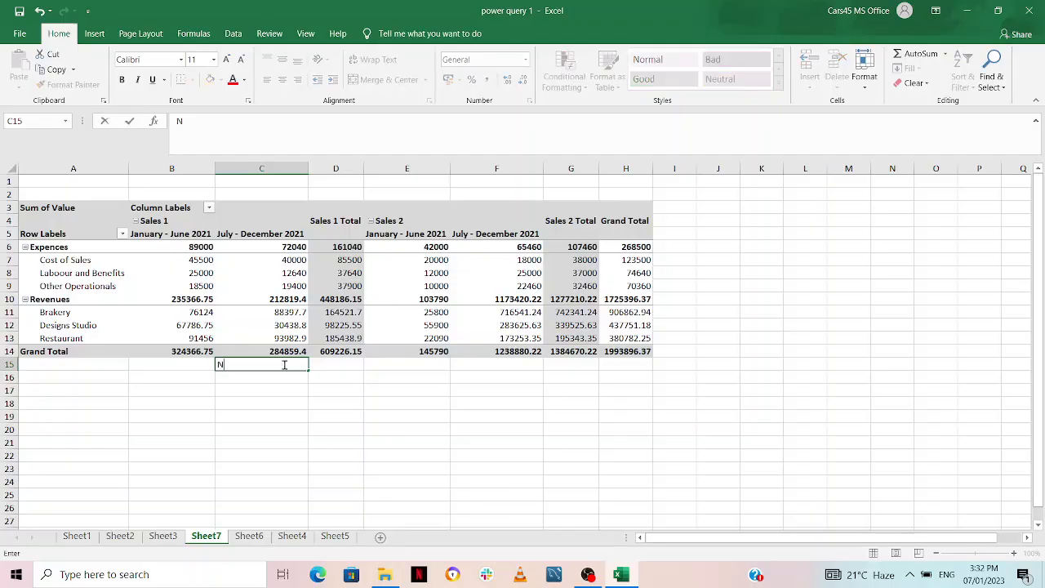
pyautogui.write('ET I')
pyautogui.write('NCOME')
# - Calculate the Sales 1 net income in D15 by subtracting the Expences total in D6 from the Revenues total in D10
pyautogui.click(341, 362)
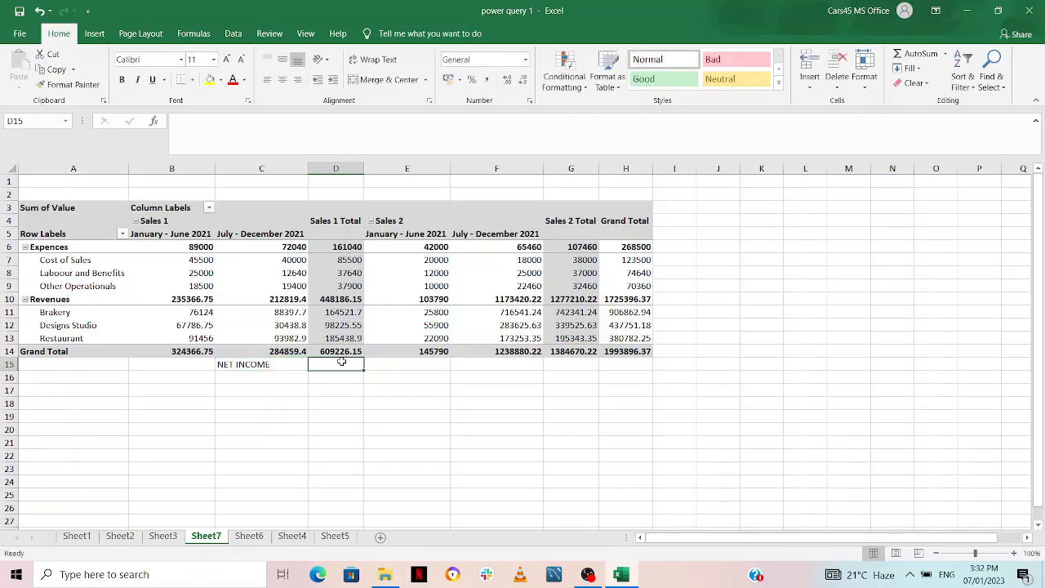
pyautogui.write('=')
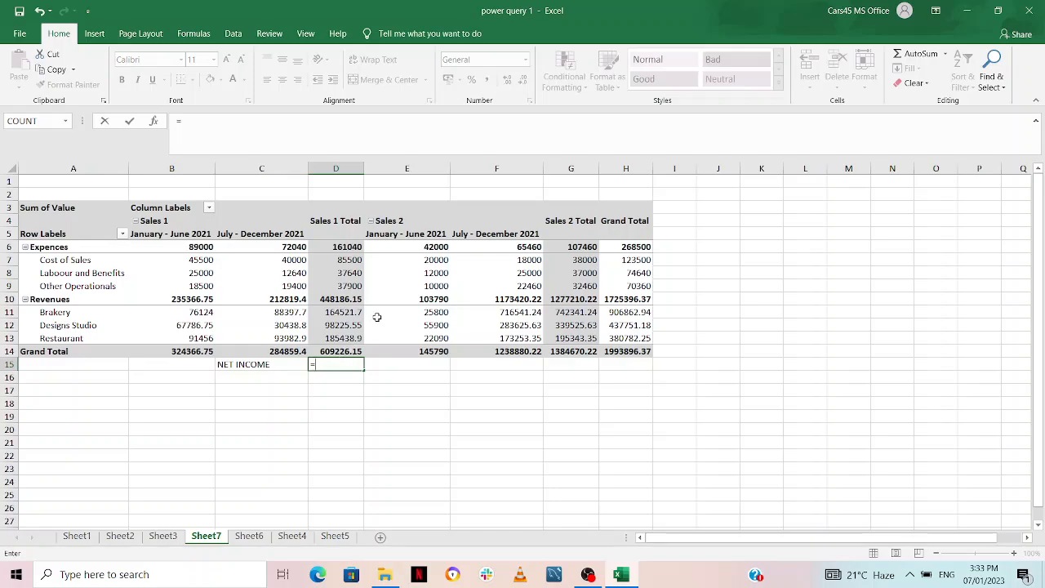
pyautogui.click(341, 298)
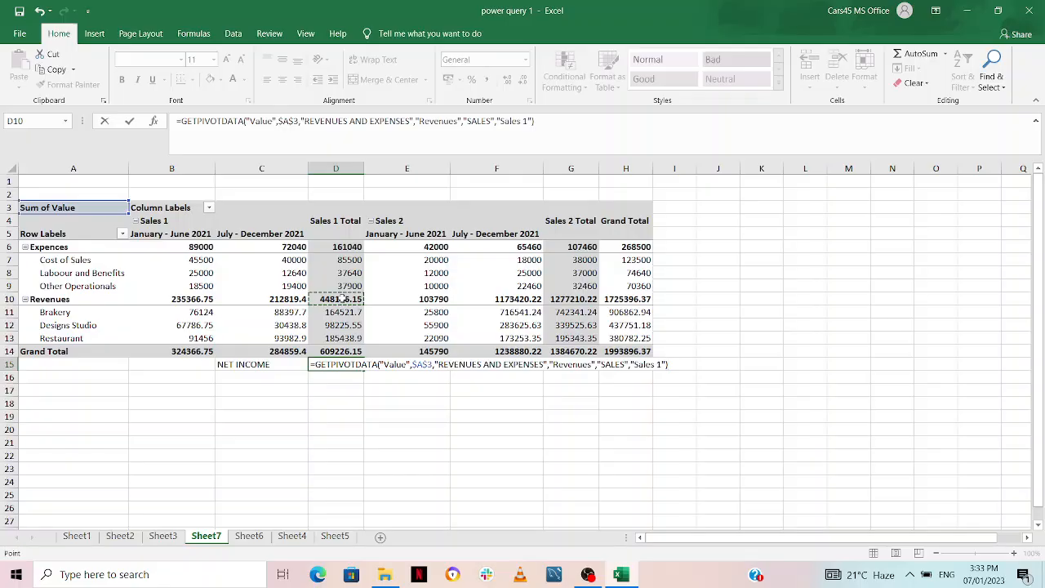
pyautogui.click(340, 246)
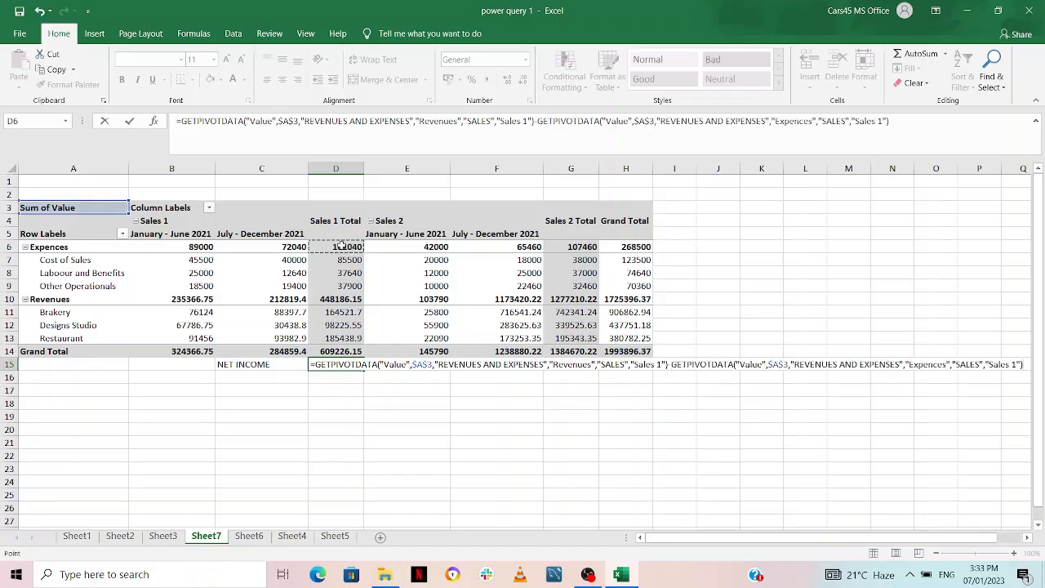
pyautogui.press('Return')
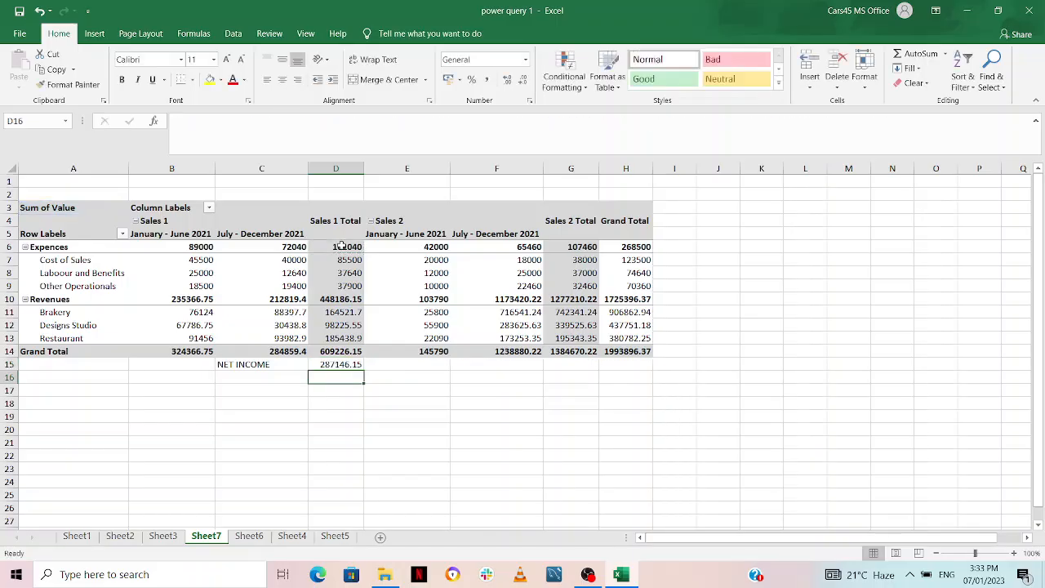
# - Give the NET INCOME label cell a dark tan fill and white font colour
pyautogui.click(251, 365)
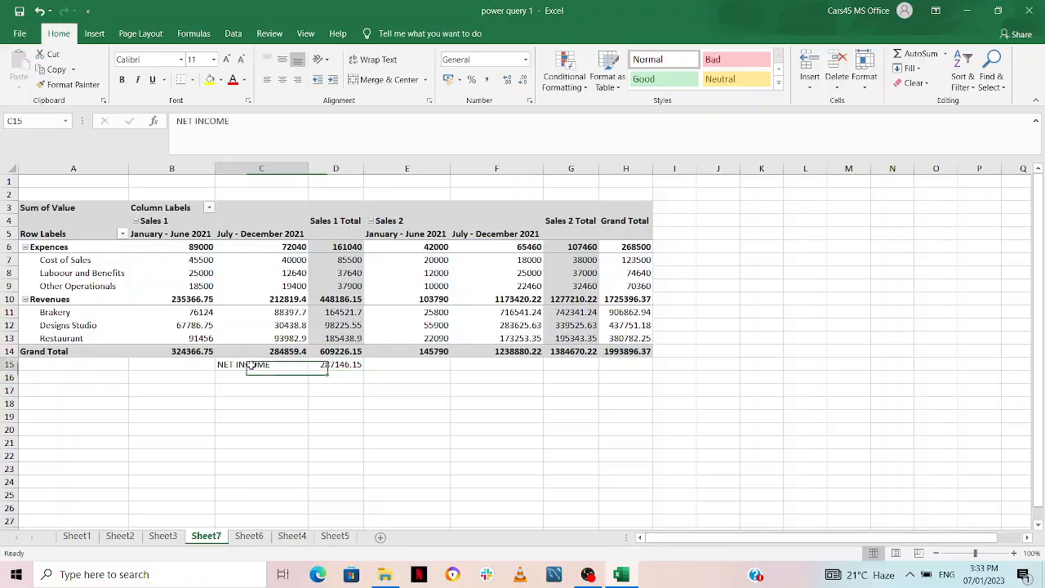
pyautogui.click(220, 82)
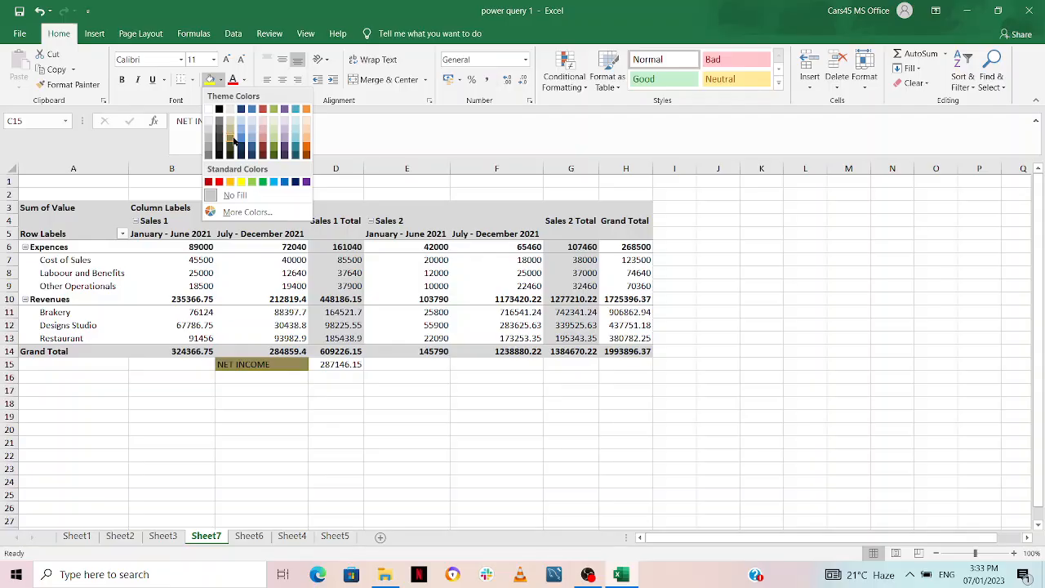
pyautogui.click(233, 141)
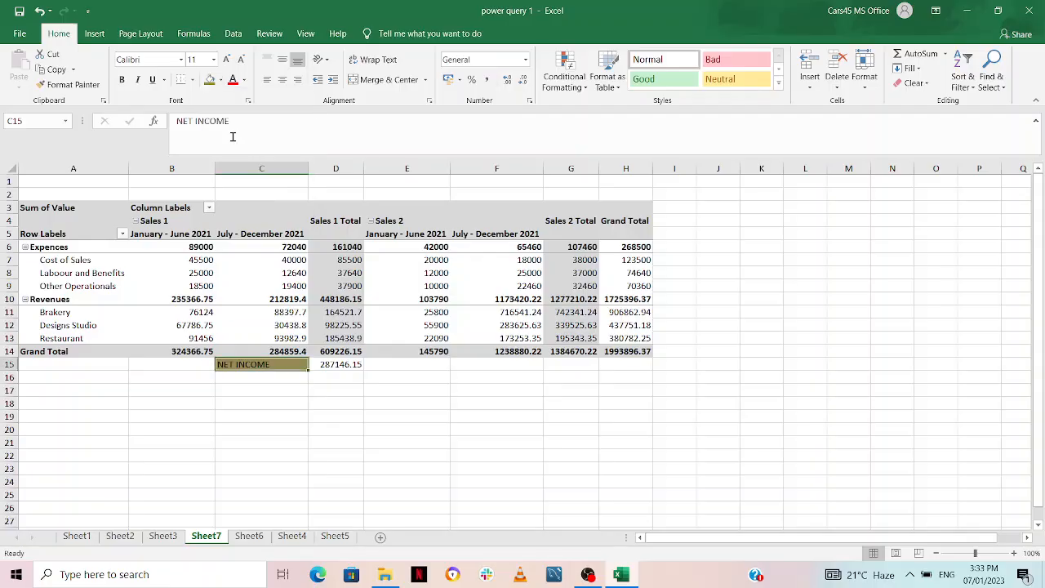
pyautogui.click(235, 80)
pyautogui.click(243, 80)
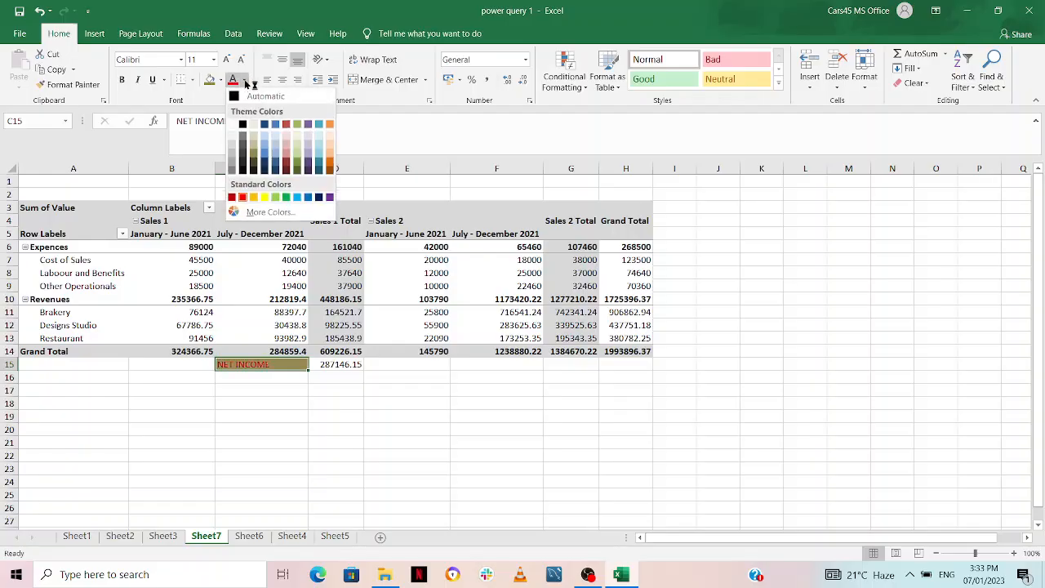
pyautogui.click(234, 126)
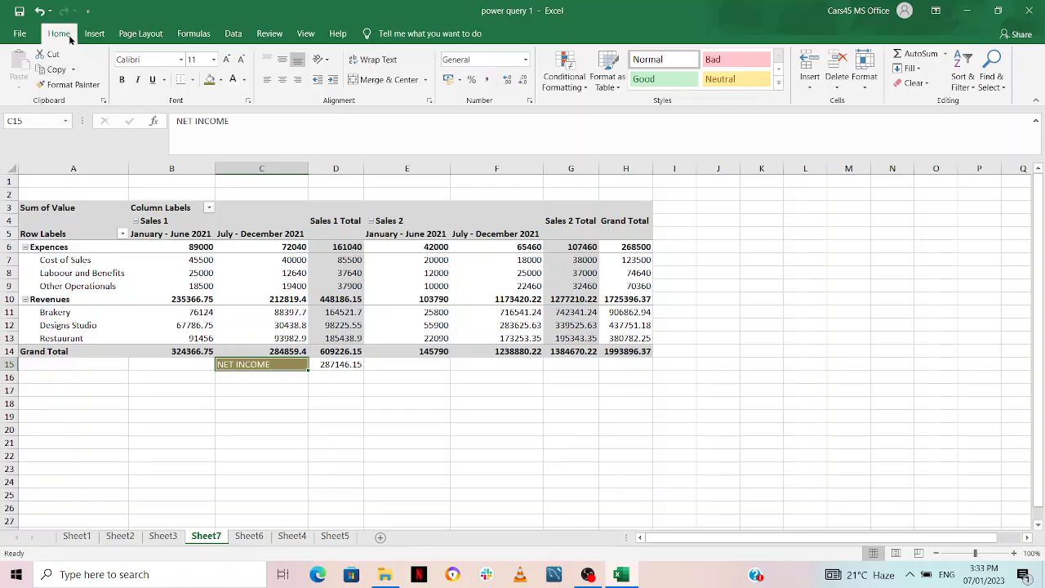
# - Copy the formatting of the NET INCOME label to the result cell D15
pyautogui.click(69, 85)
pyautogui.click(328, 364)
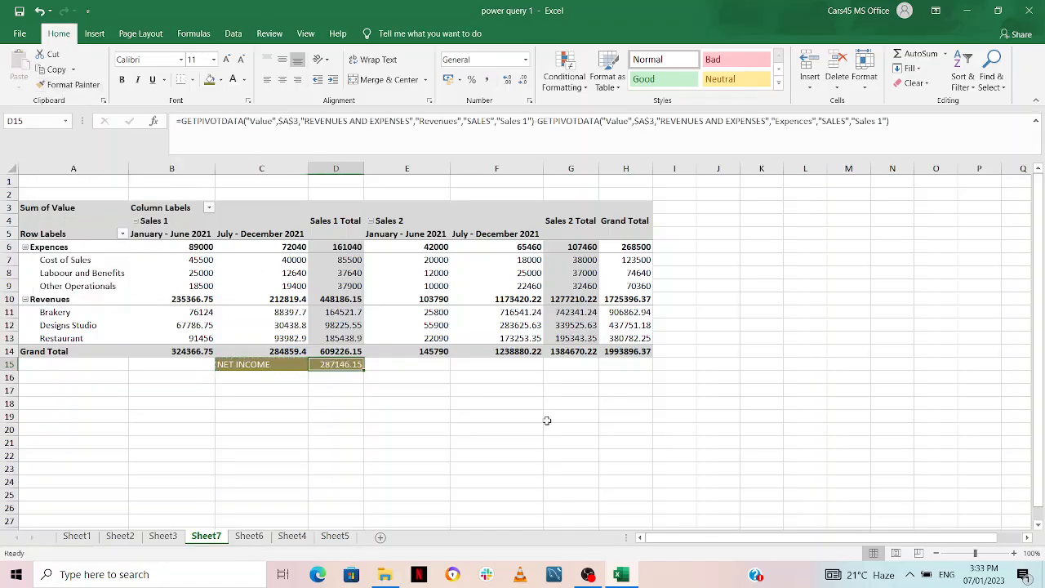
pyautogui.click(477, 389)
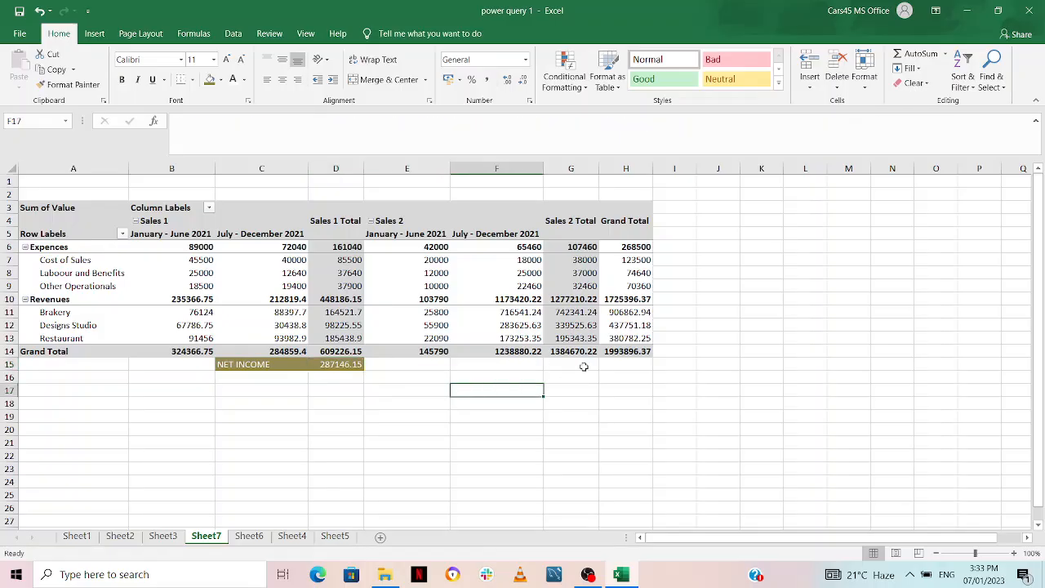
# - Enter the label NET INCOME in cell F15, below the Sales 2 July - December 2021 column
pyautogui.click(497, 366)
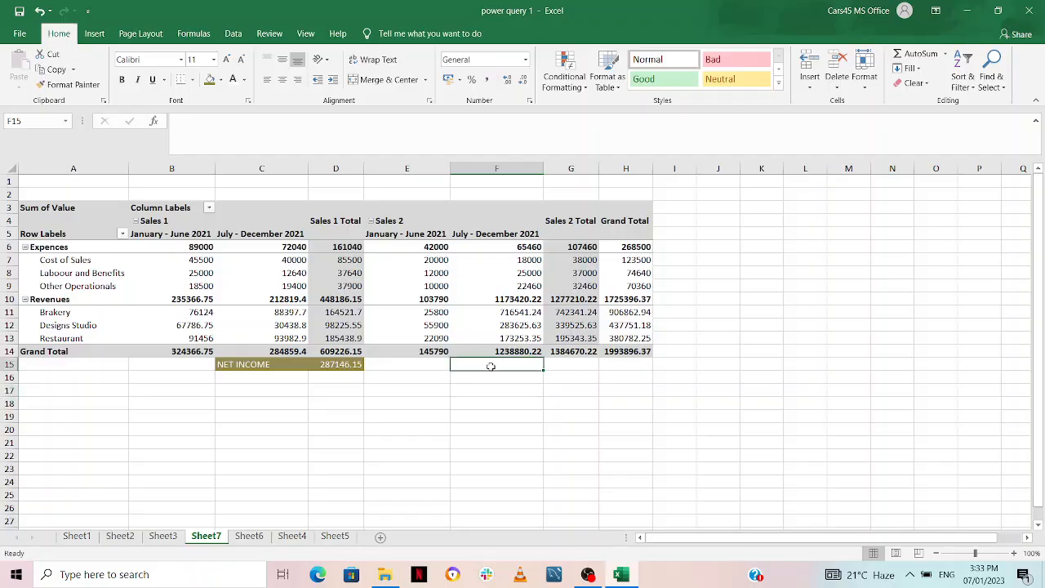
pyautogui.write('NET')
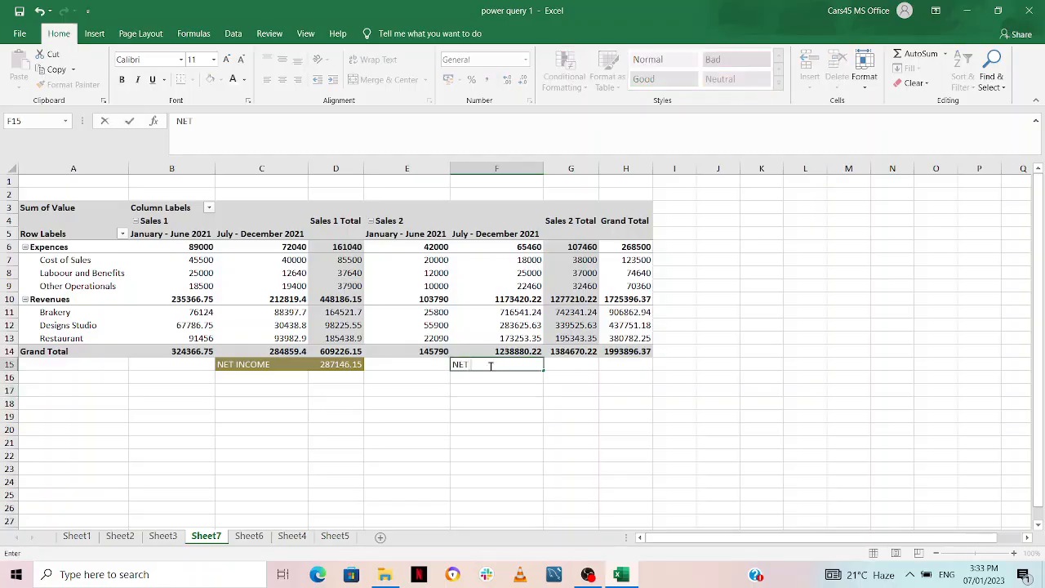
pyautogui.write(' INCOME')
pyautogui.press('Return')
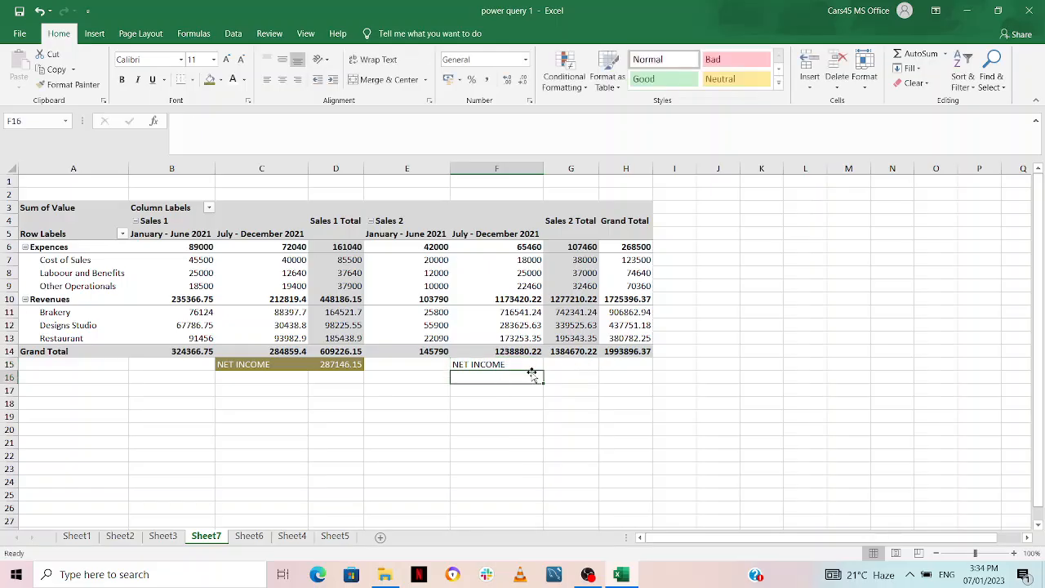
# - Copy the formatting of the NET INCOME label in C15 to the new label in F15
pyautogui.click(243, 364)
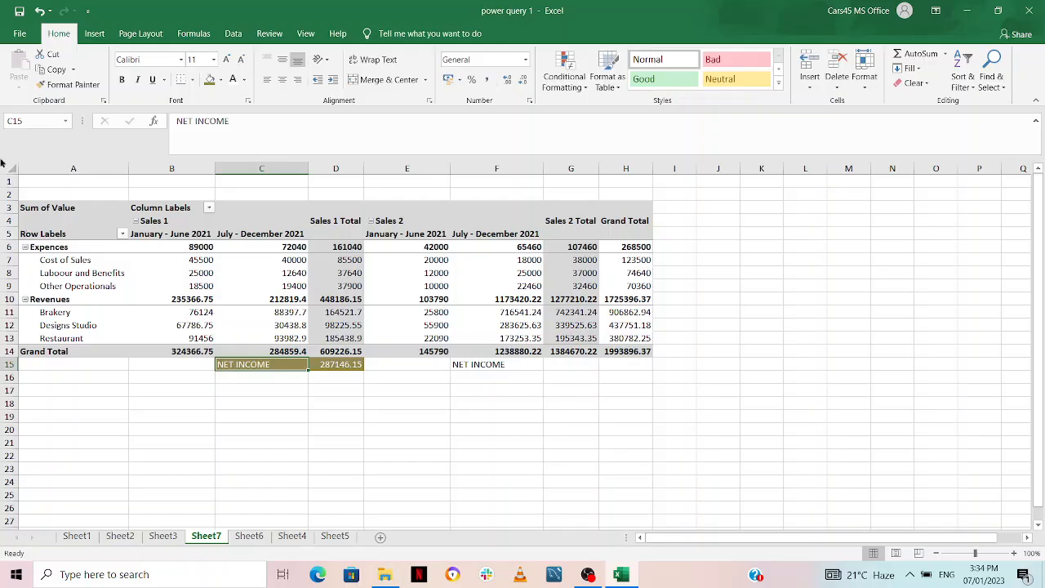
pyautogui.click(69, 84)
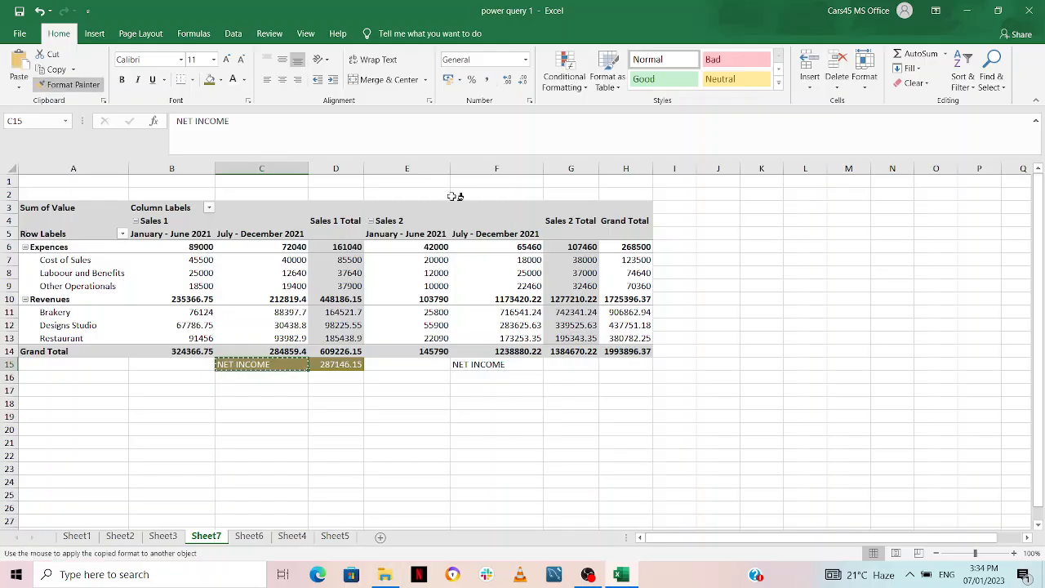
pyautogui.click(499, 364)
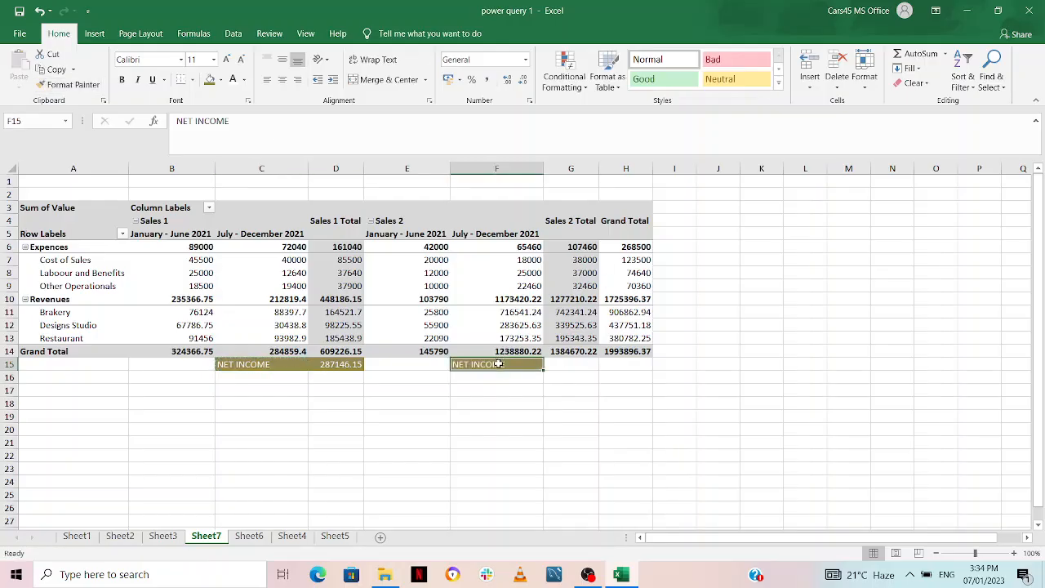
# - Calculate the Sales 2 net income in G15 by subtracting the Expences total in G6 from the Revenues total in G10
pyautogui.click(577, 368)
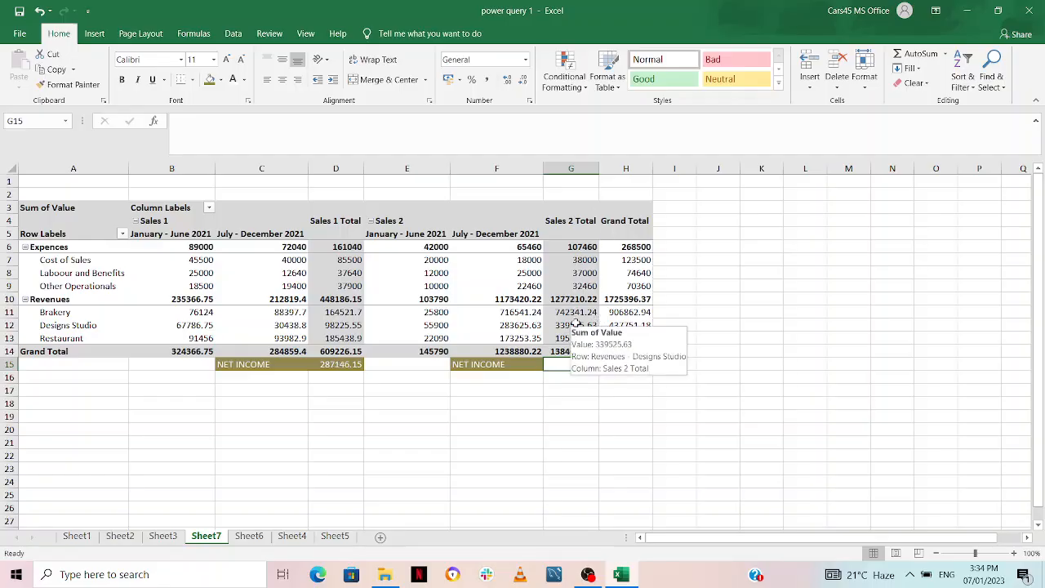
pyautogui.write('=')
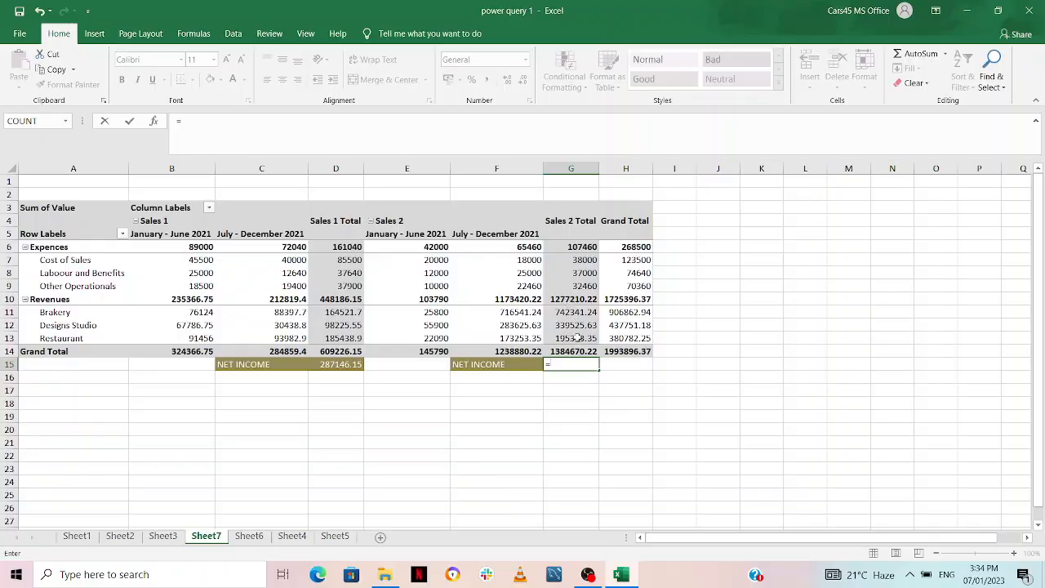
pyautogui.click(574, 298)
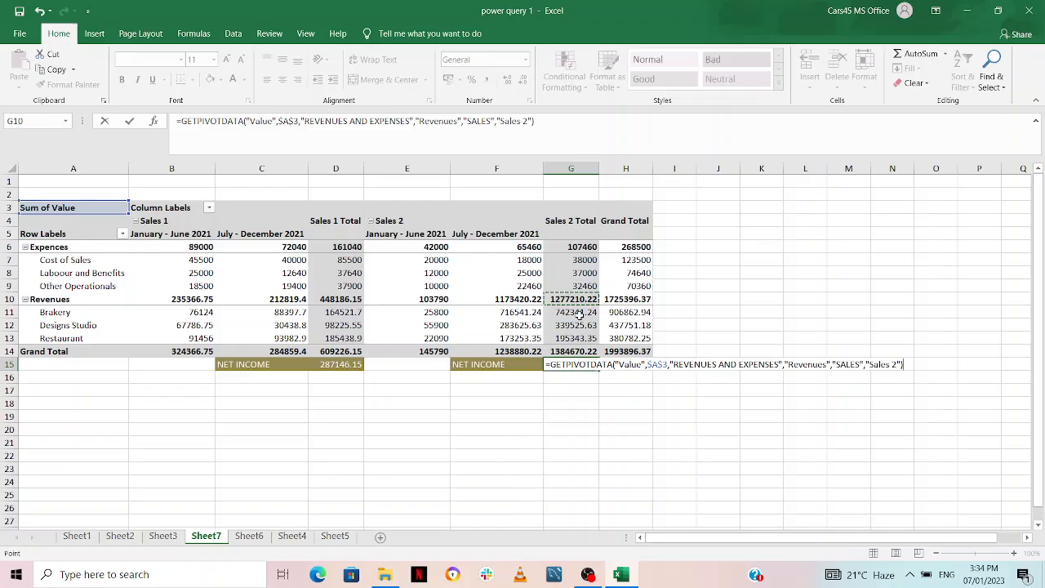
pyautogui.click(577, 247)
pyautogui.press('Return')
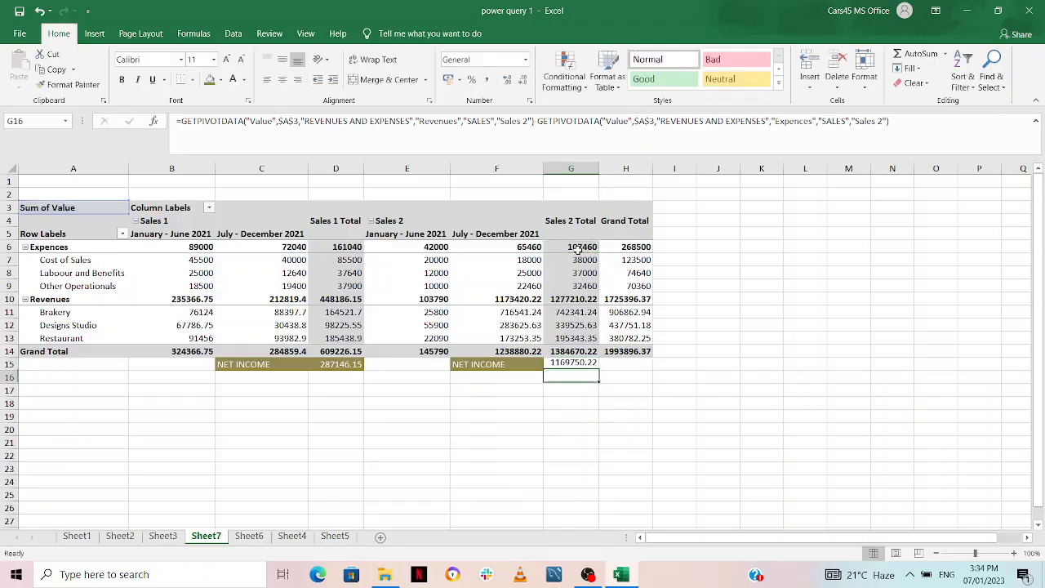
# - Copy the formatting of the F15 label to the Sales 2 net income result in G15
pyautogui.click(488, 364)
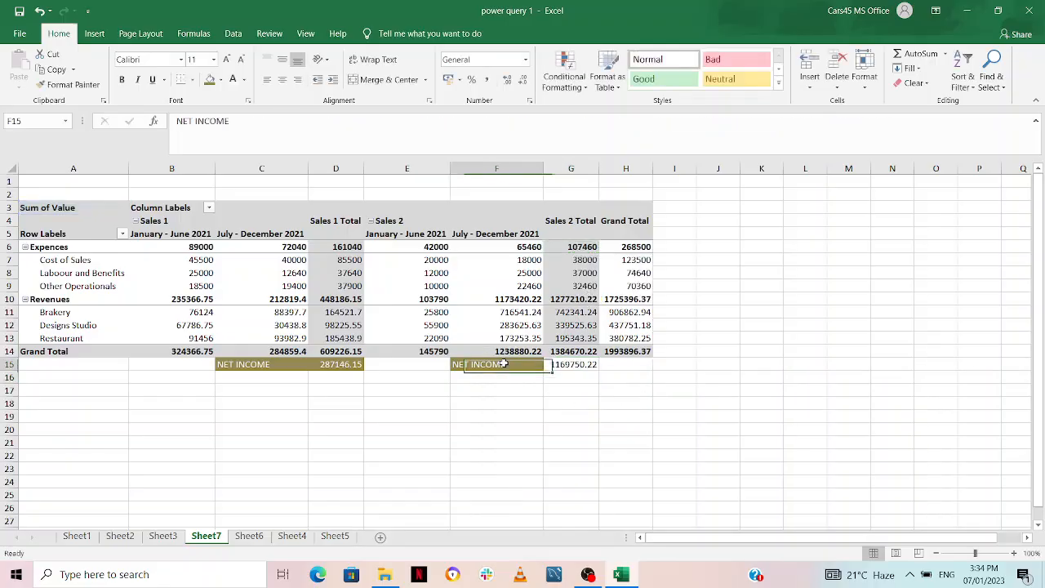
pyautogui.click(70, 85)
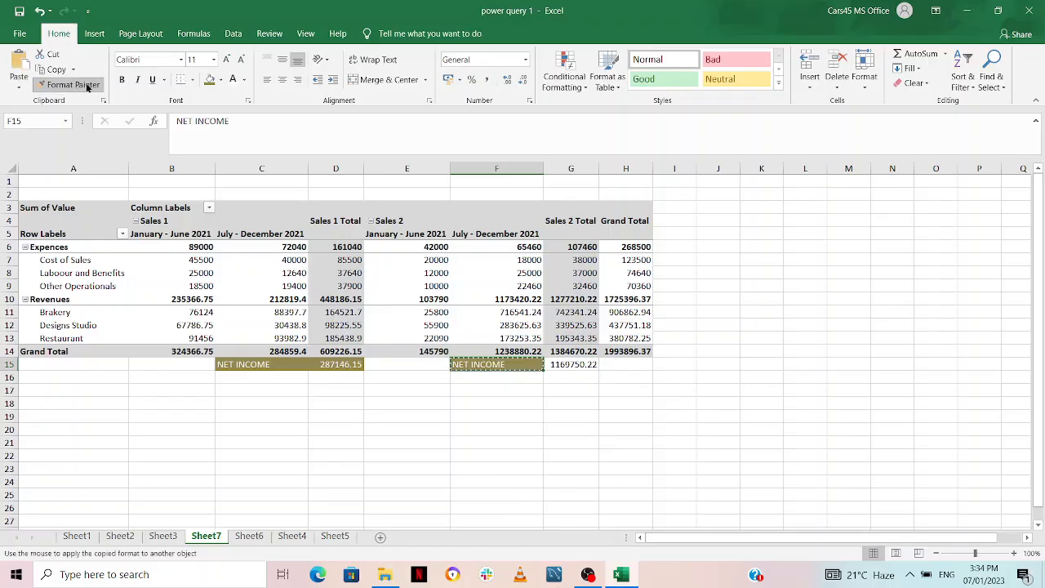
pyautogui.click(586, 366)
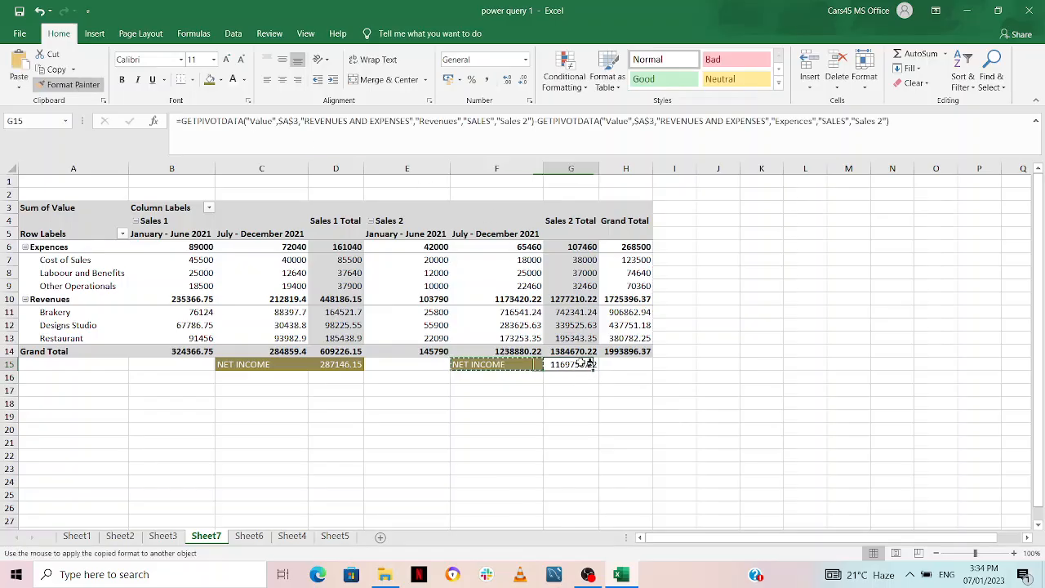
pyautogui.click(730, 404)
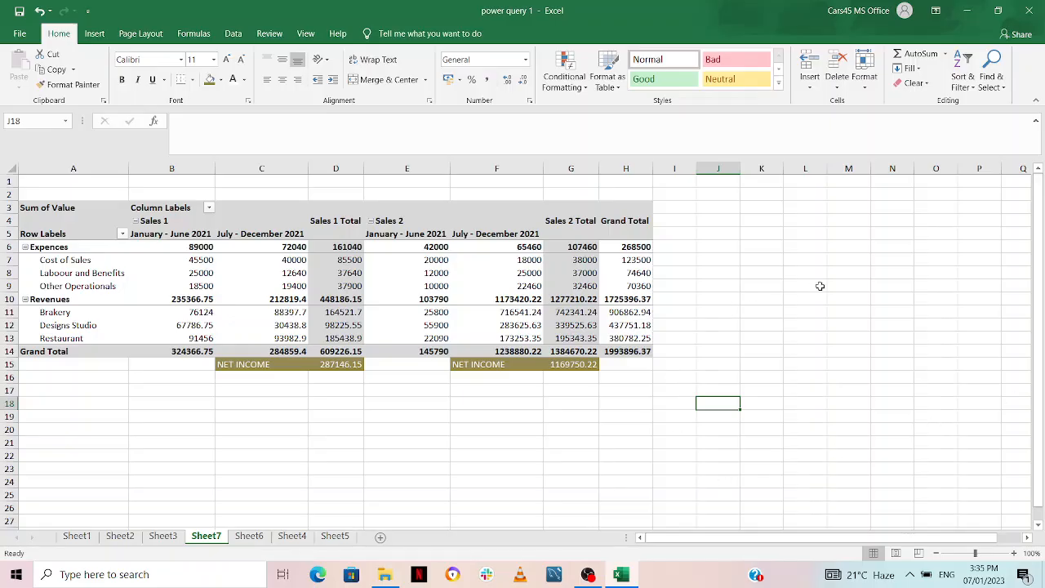
pyautogui.click(94, 33)
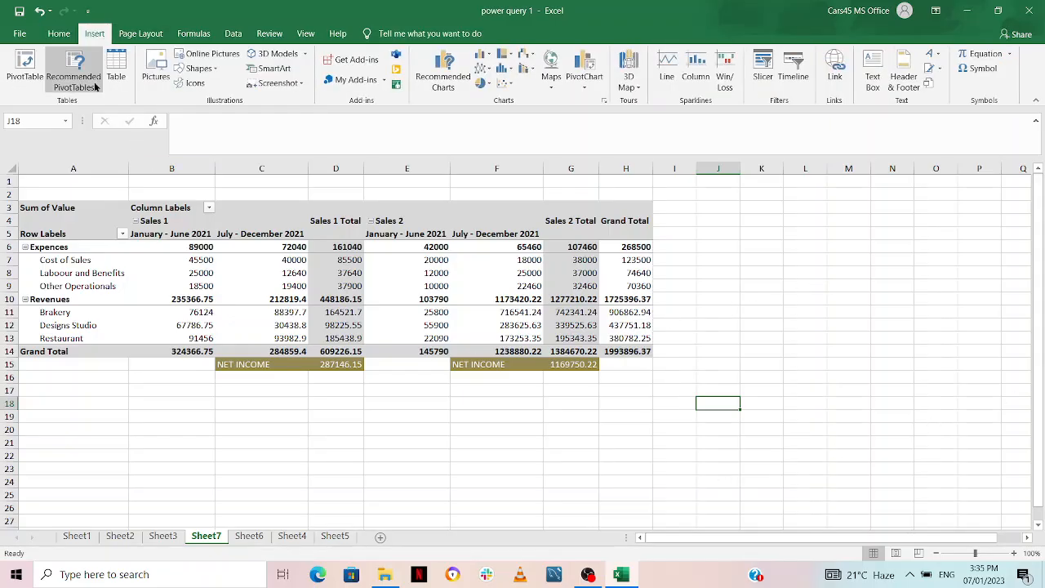
pyautogui.click(86, 79)
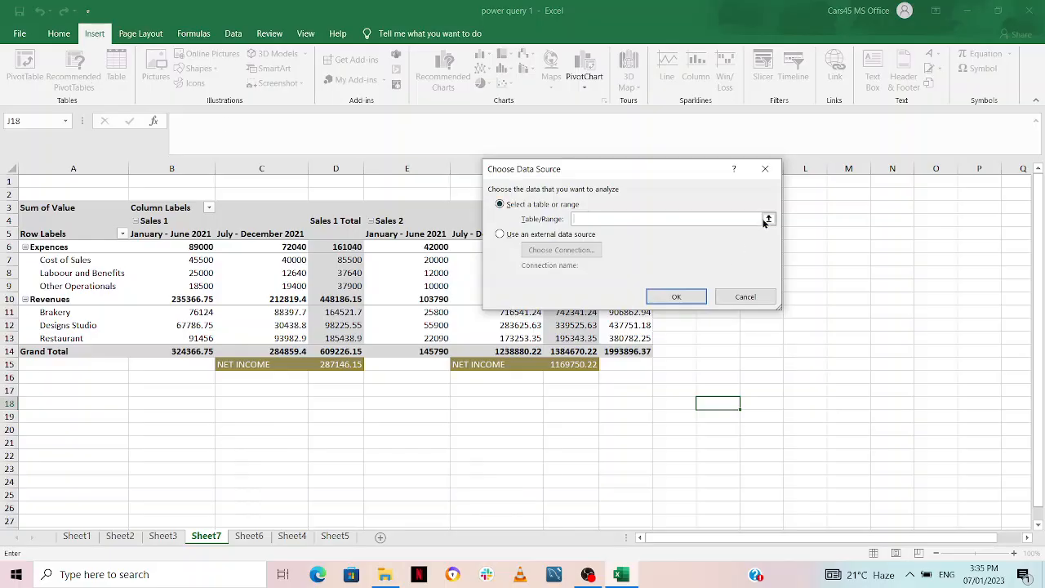
pyautogui.click(765, 169)
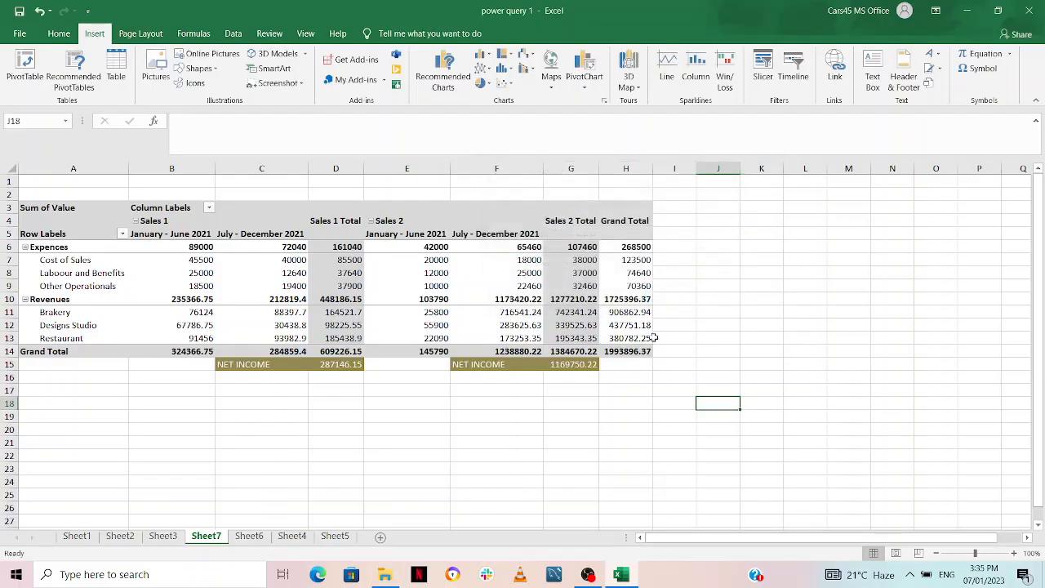
# - Review the recommended PivotTables for the unpivoted revenue and expense table on Sheet6 without inserting one
pyautogui.click(250, 536)
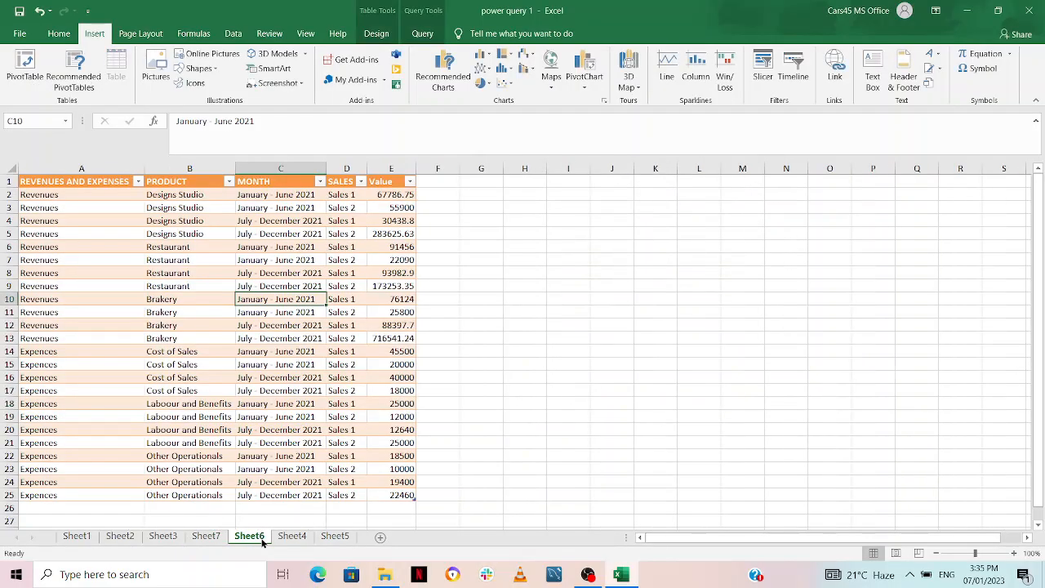
pyautogui.click(62, 64)
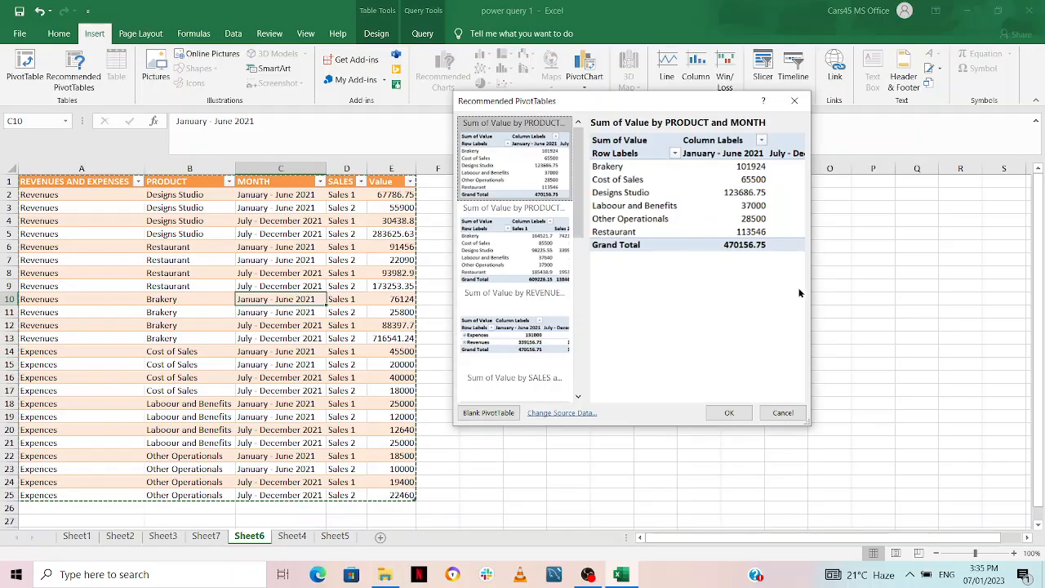
pyautogui.click(794, 101)
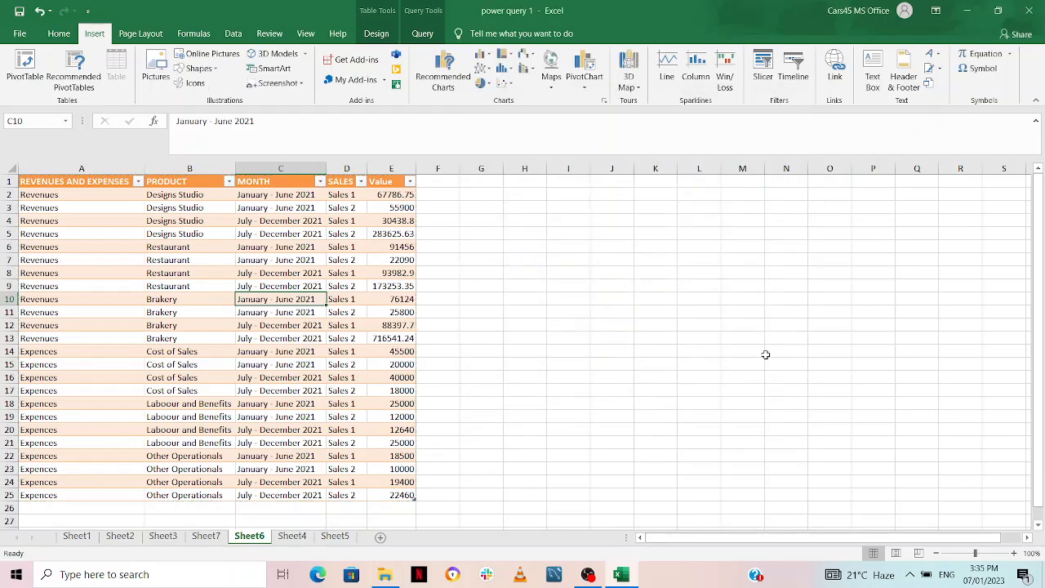